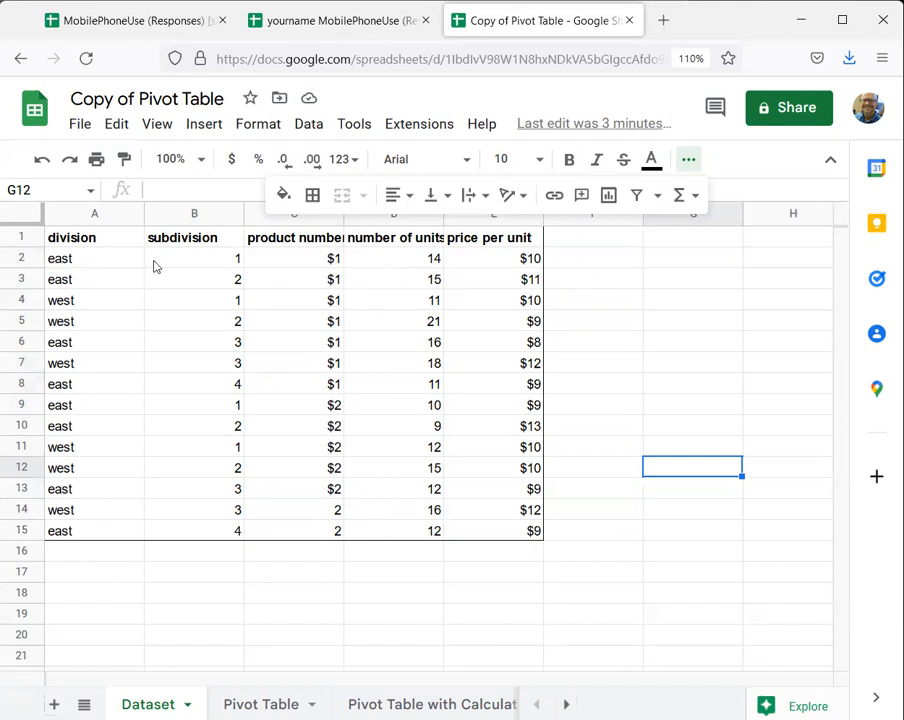
- Review the subdivision, number of units and price per unit entries for the east and west divisions in the dataset's upper rows
click(211, 263)
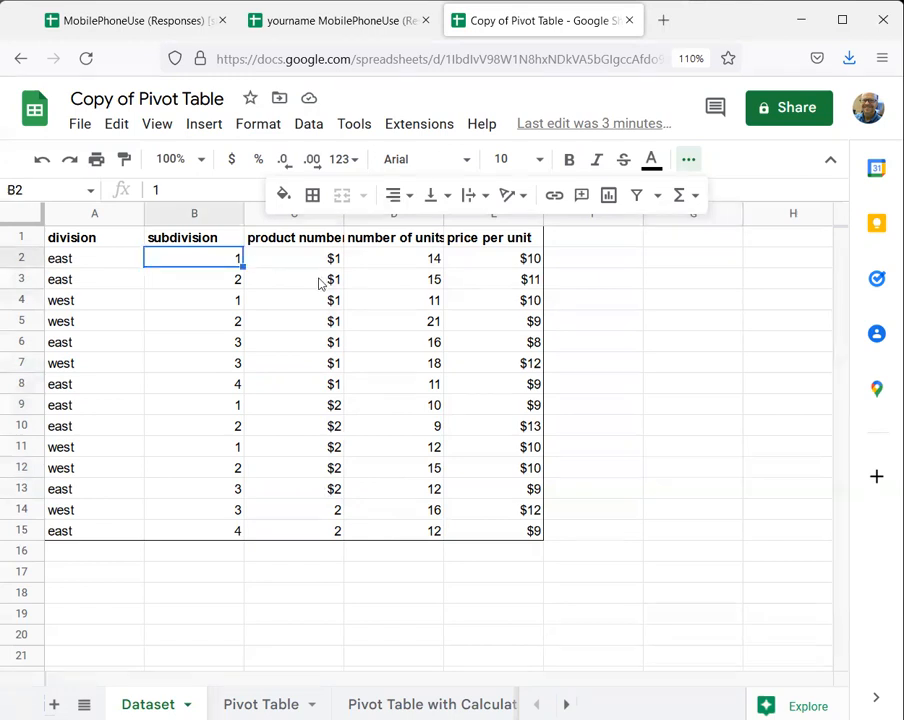
click(419, 268)
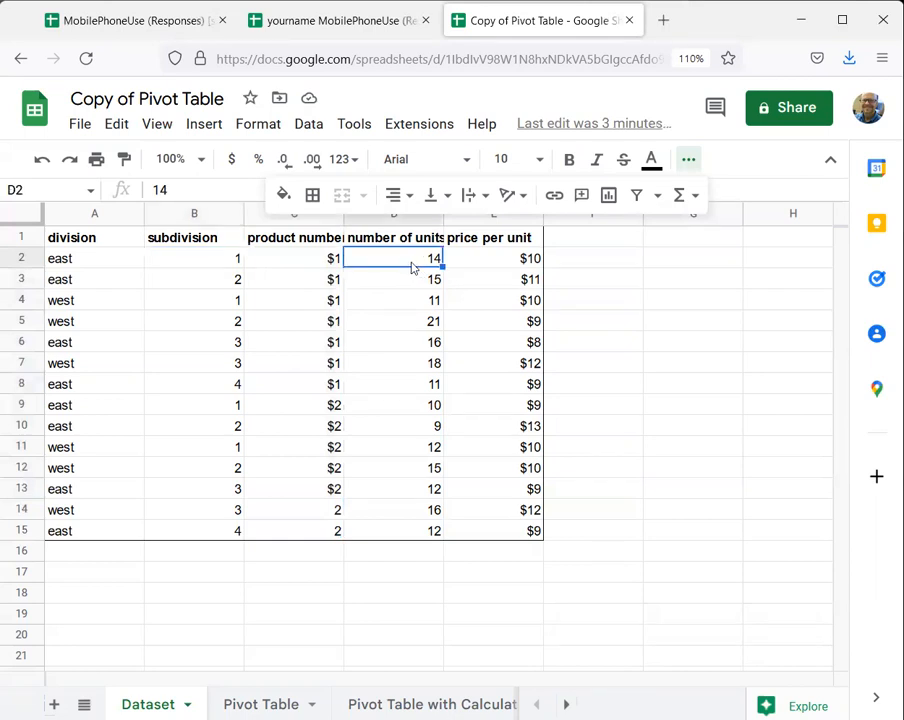
click(506, 266)
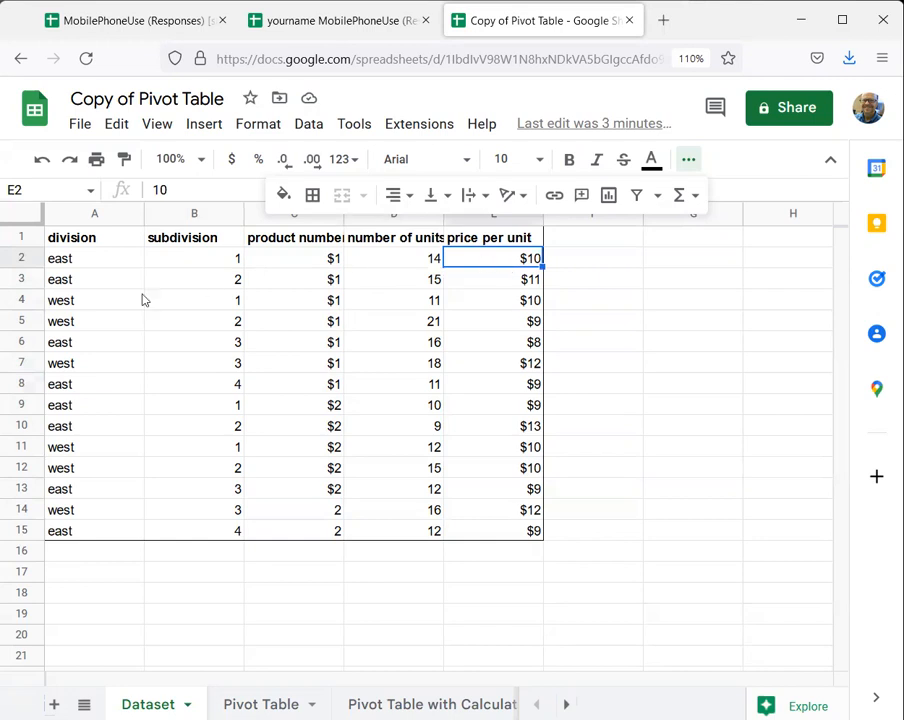
click(104, 284)
click(226, 286)
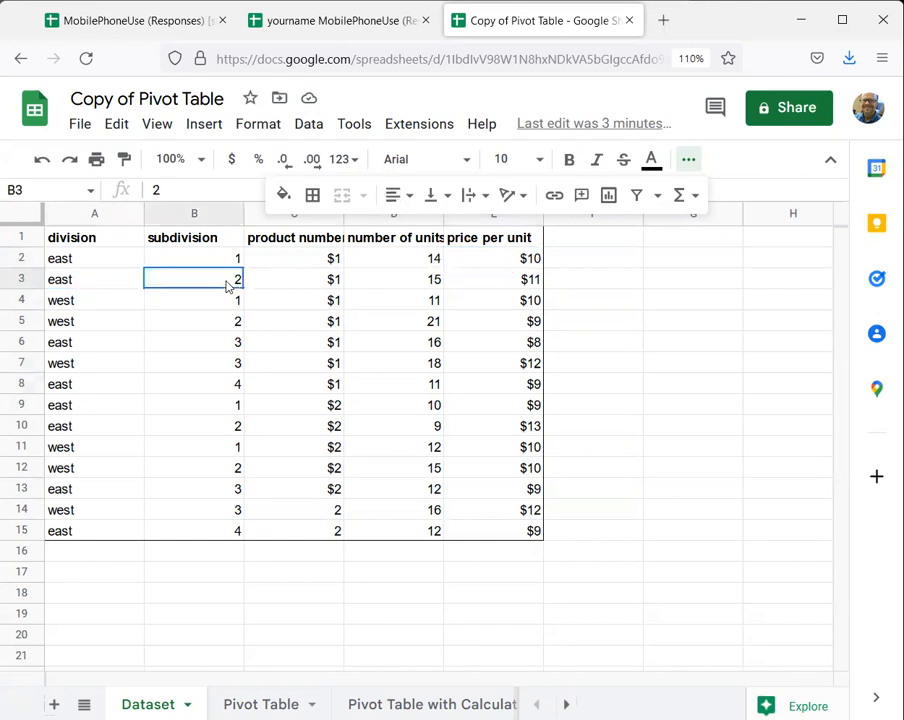
click(420, 284)
click(524, 287)
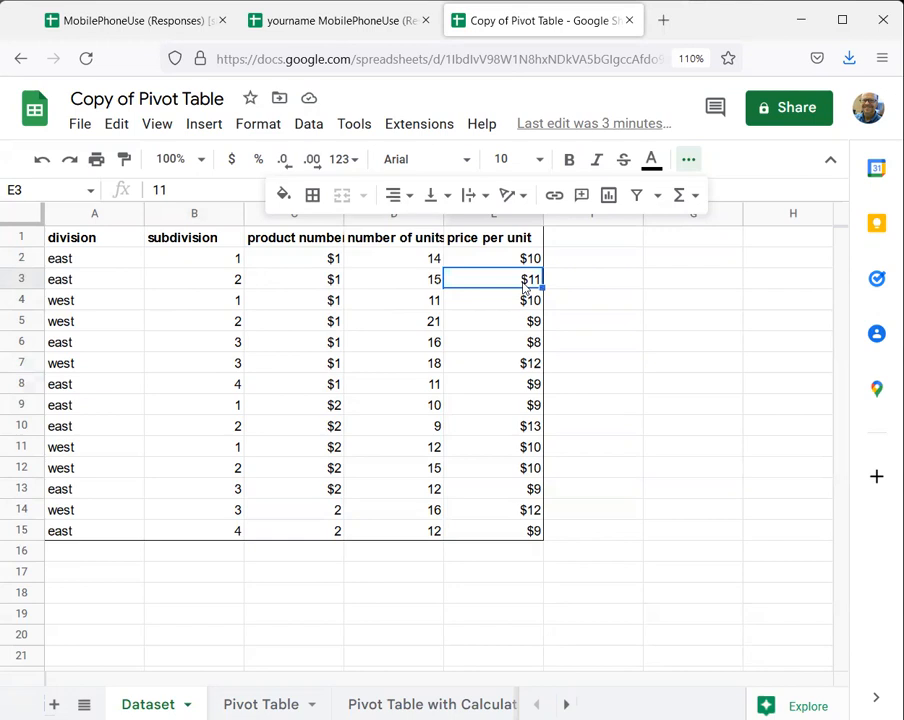
click(77, 305)
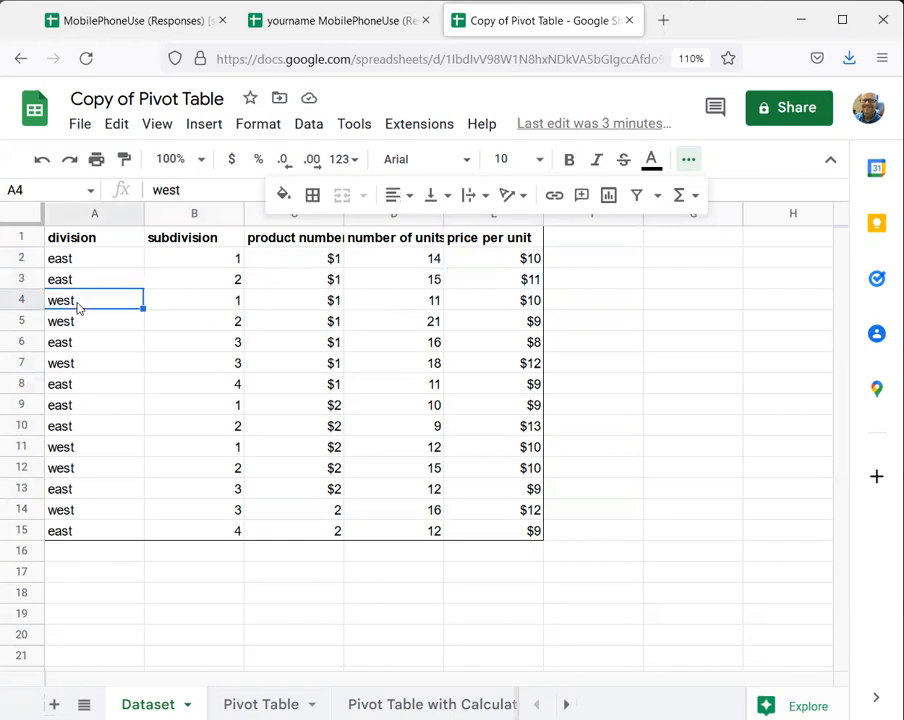
click(236, 342)
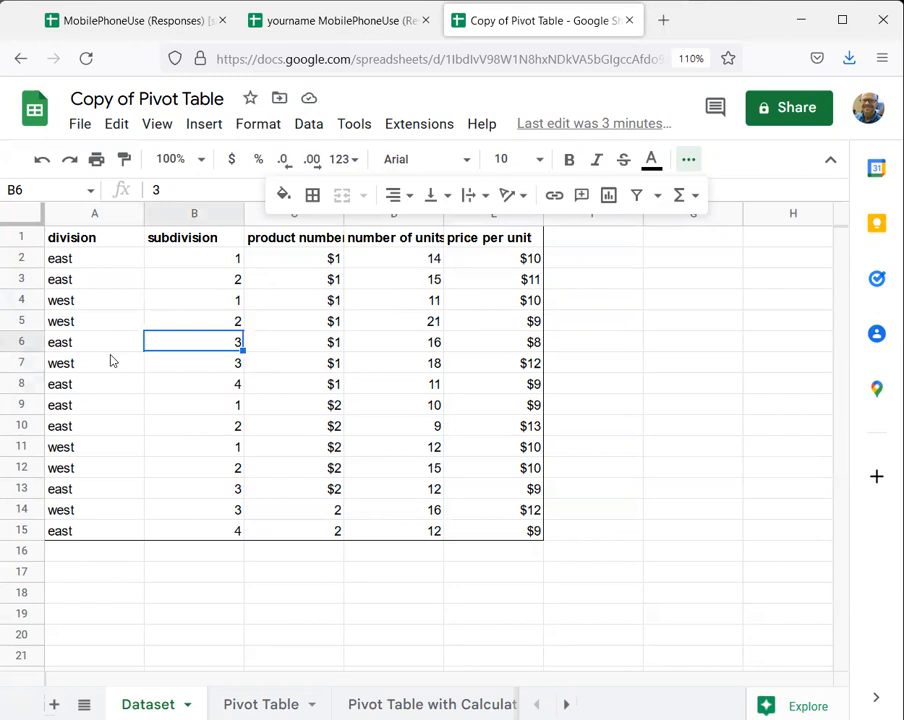
click(74, 367)
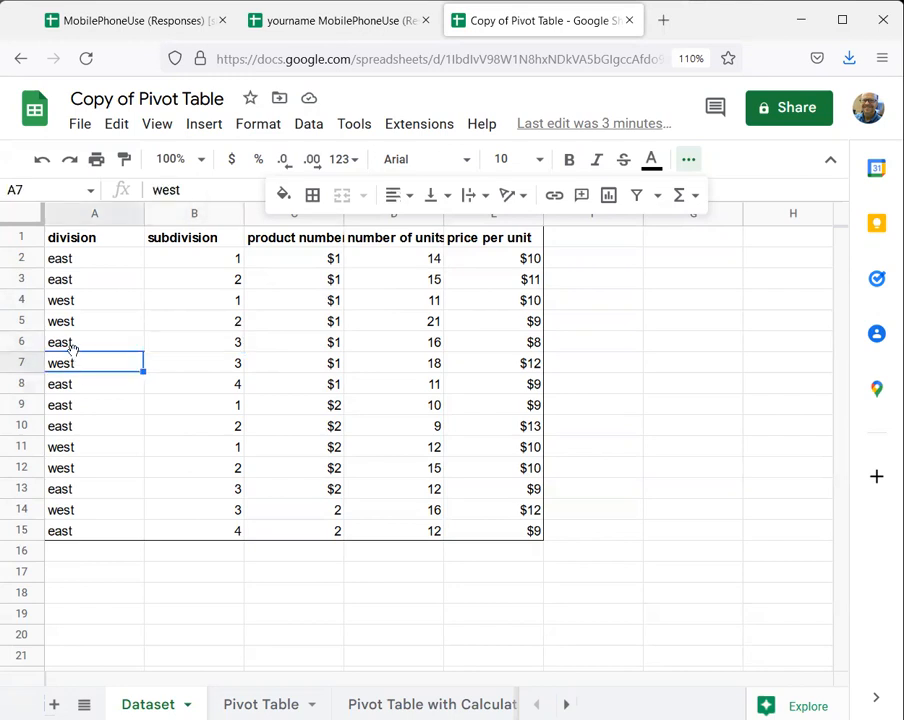
drag(72, 347, 74, 349)
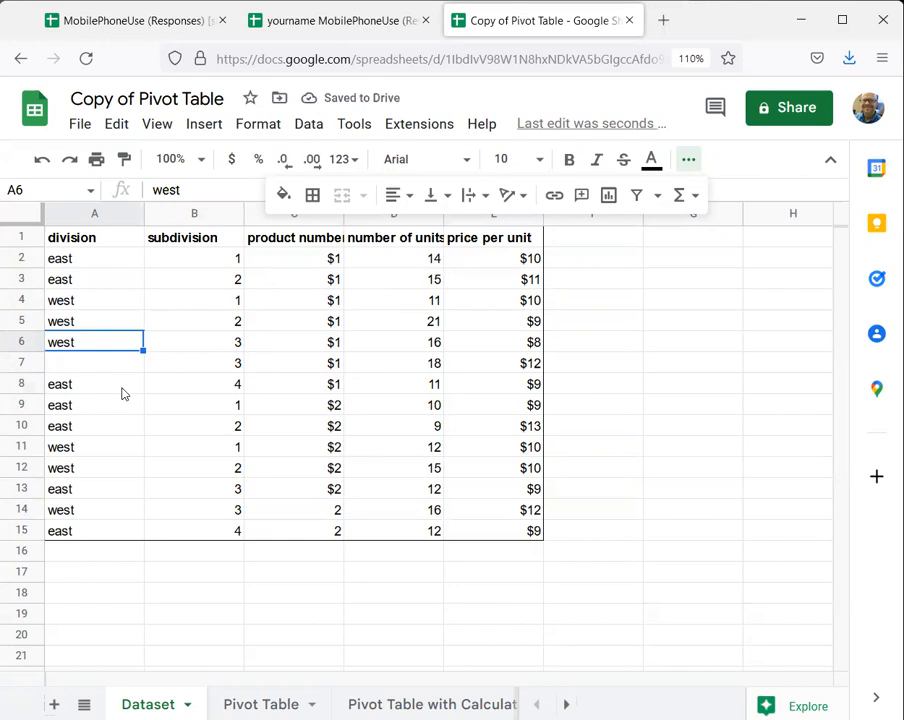
key(ctrl+z)
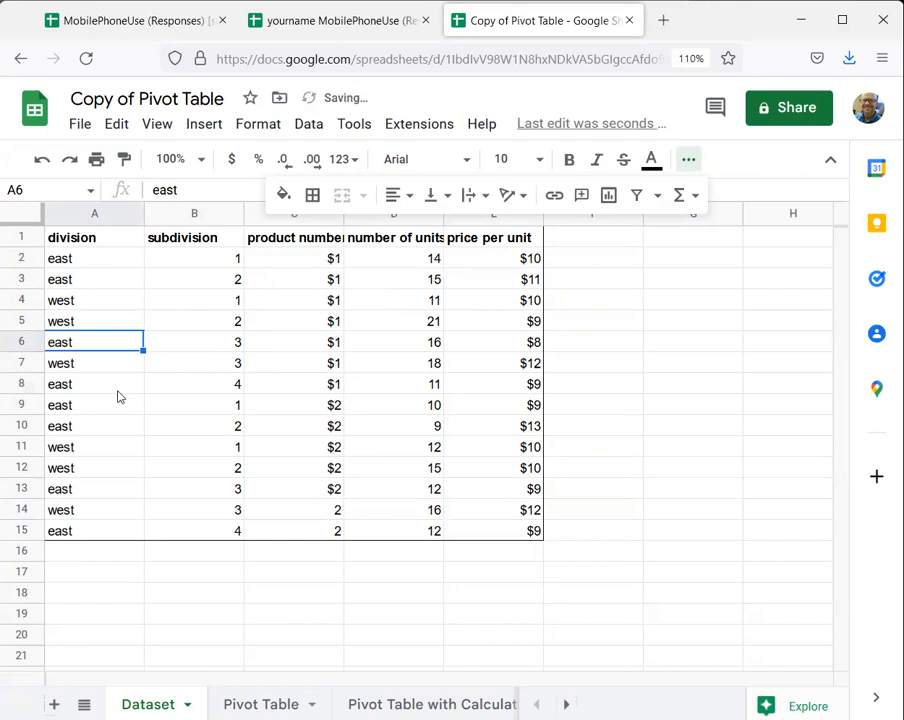
- Compare the division, subdivision, product number, number of units and price per unit entries in dataset rows 6 and 9
click(218, 348)
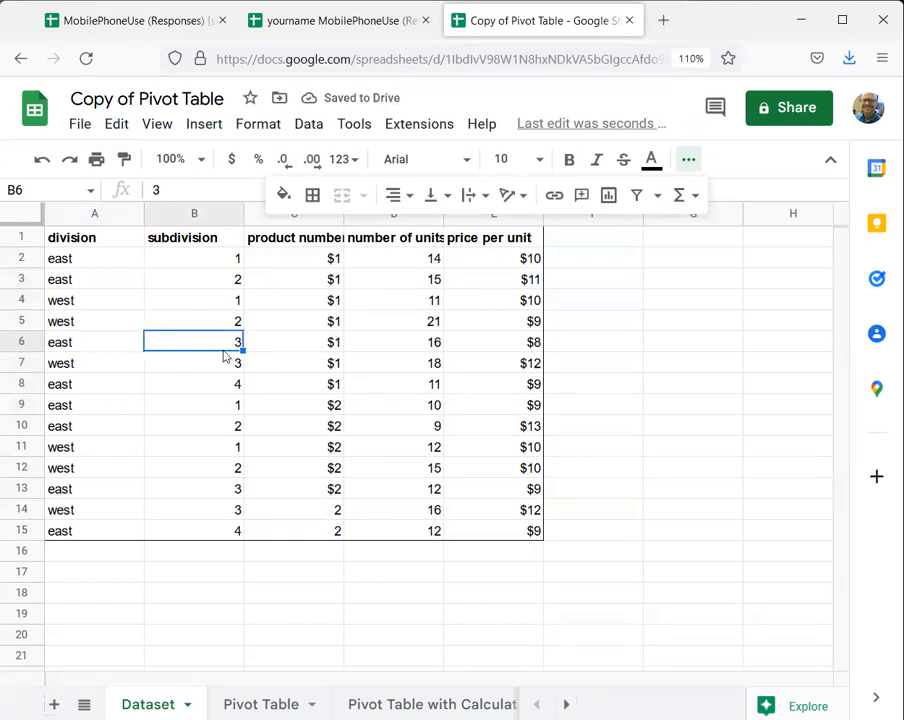
click(422, 350)
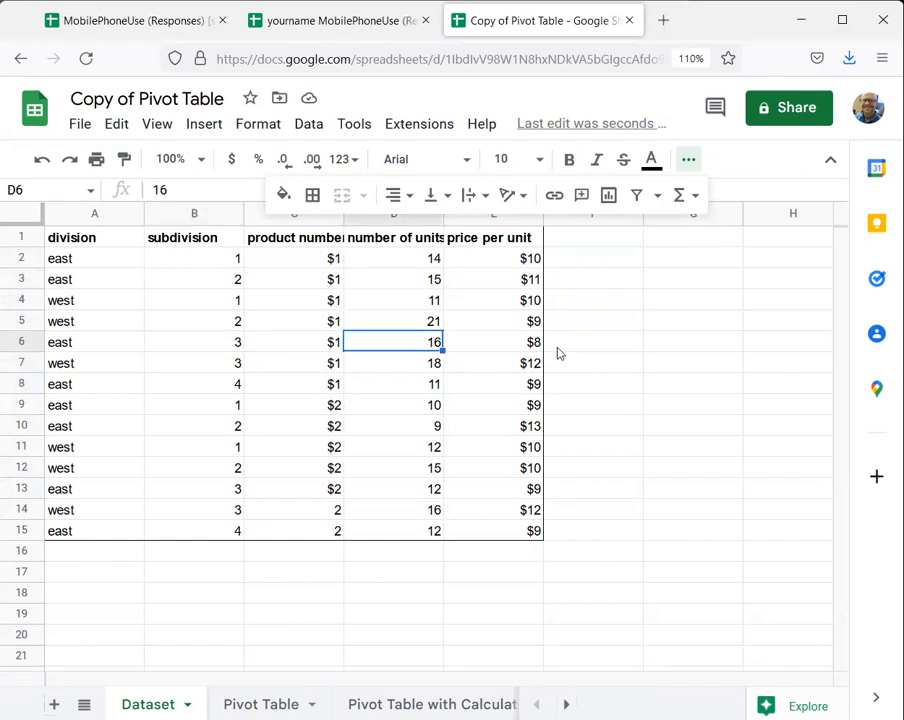
click(527, 350)
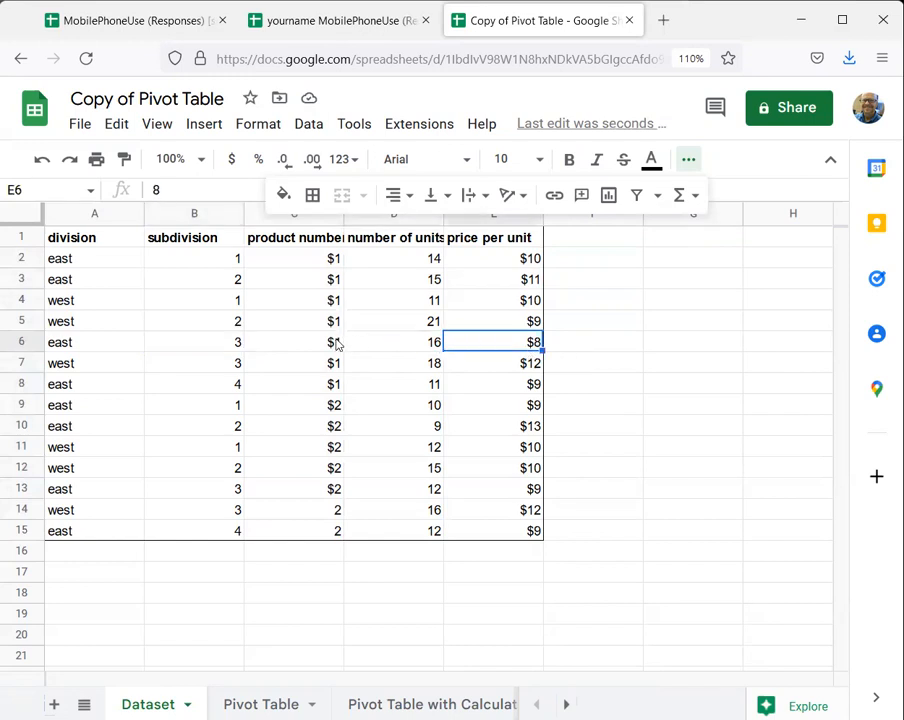
click(86, 410)
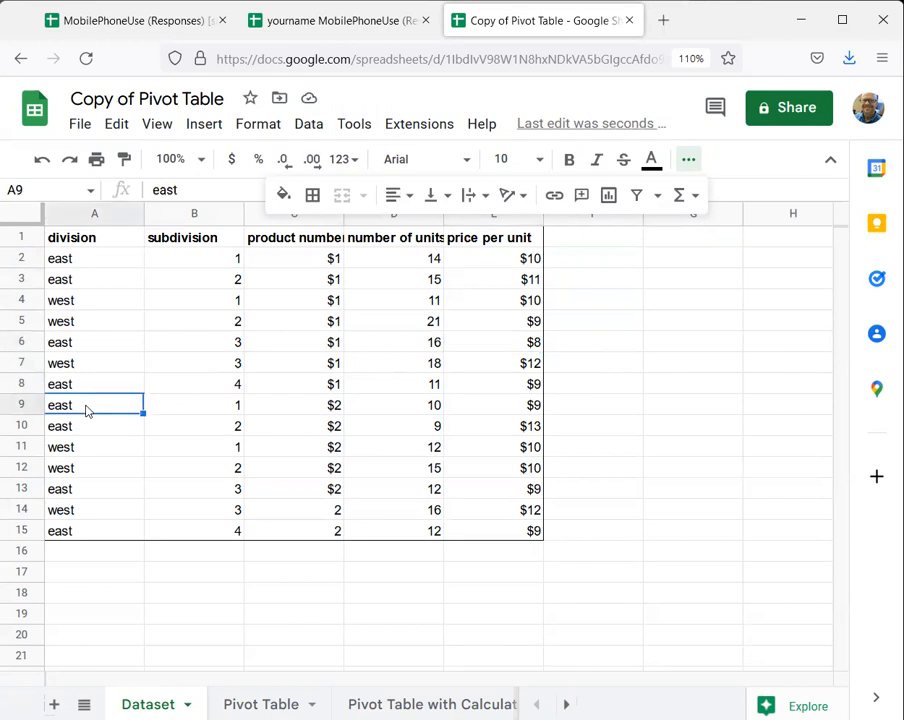
click(220, 260)
click(224, 407)
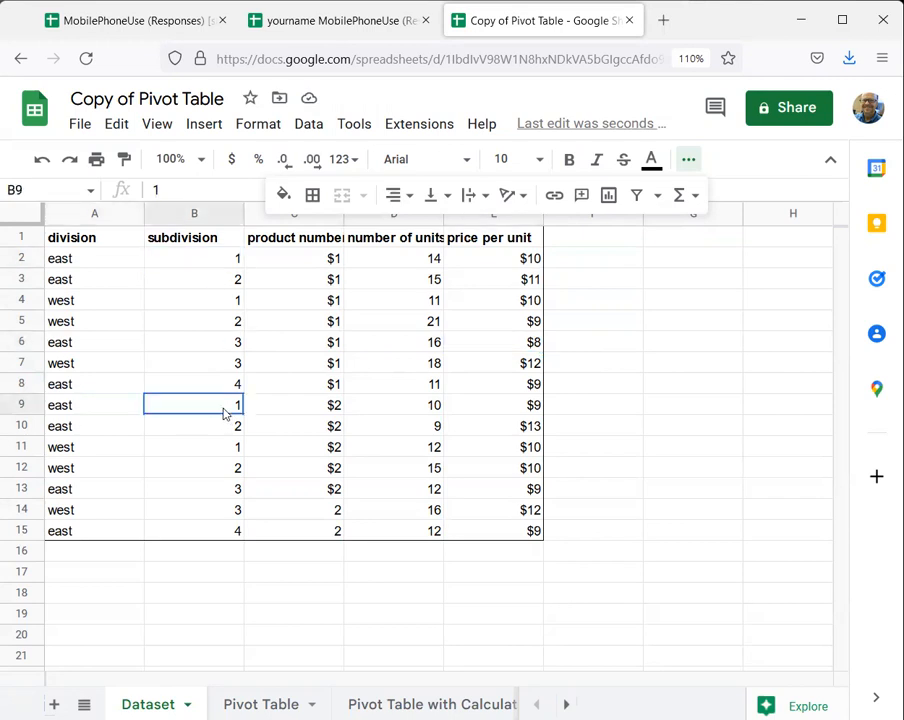
click(330, 410)
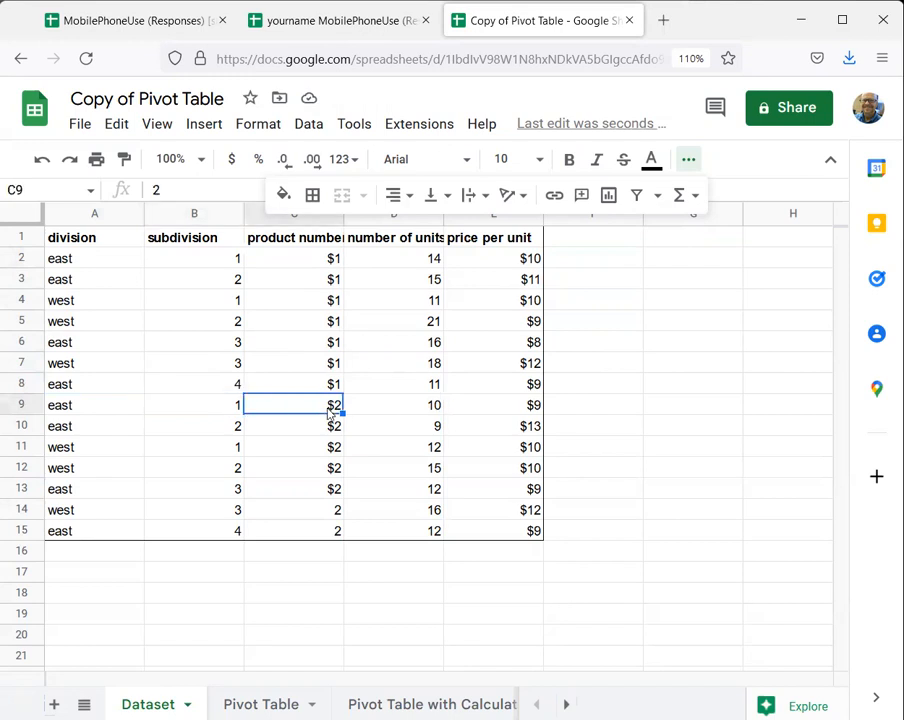
click(430, 406)
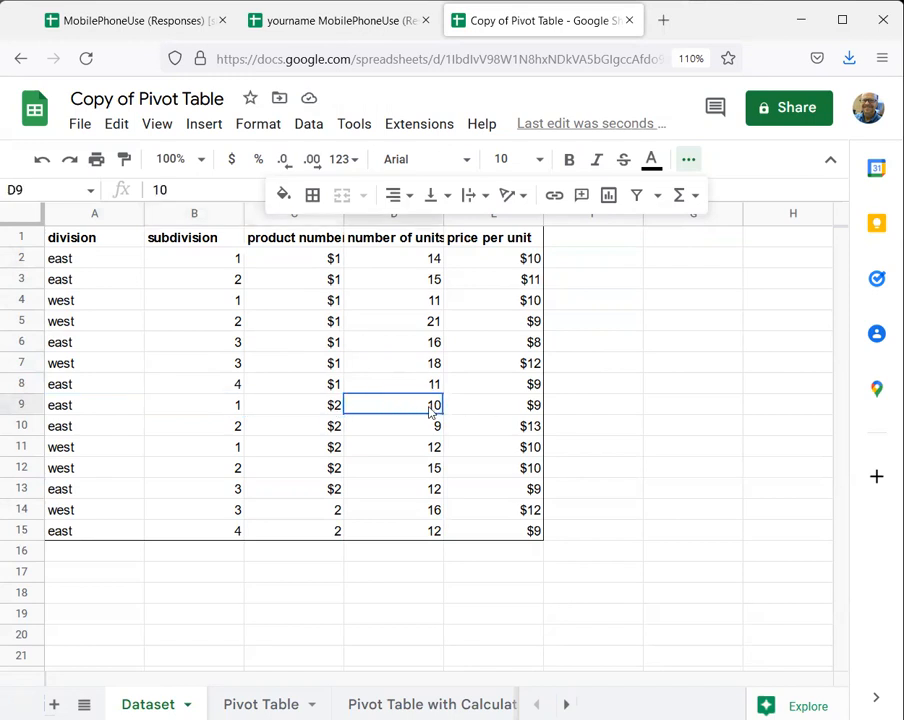
click(526, 406)
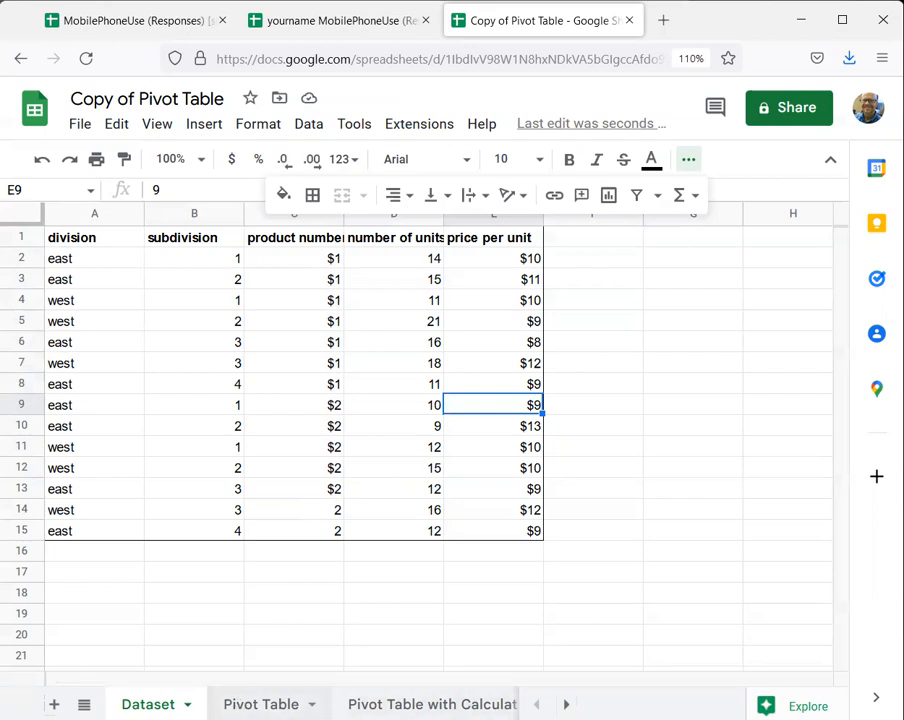
- Create a pivot table in a new sheet from the dataset range A1:E15
click(224, 598)
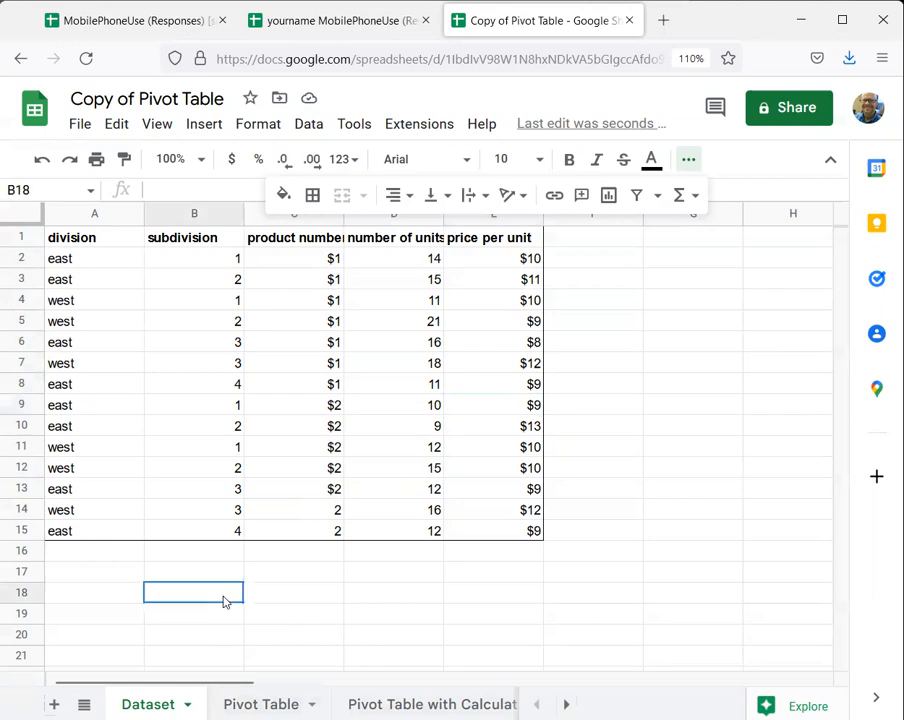
drag(98, 244, 494, 536)
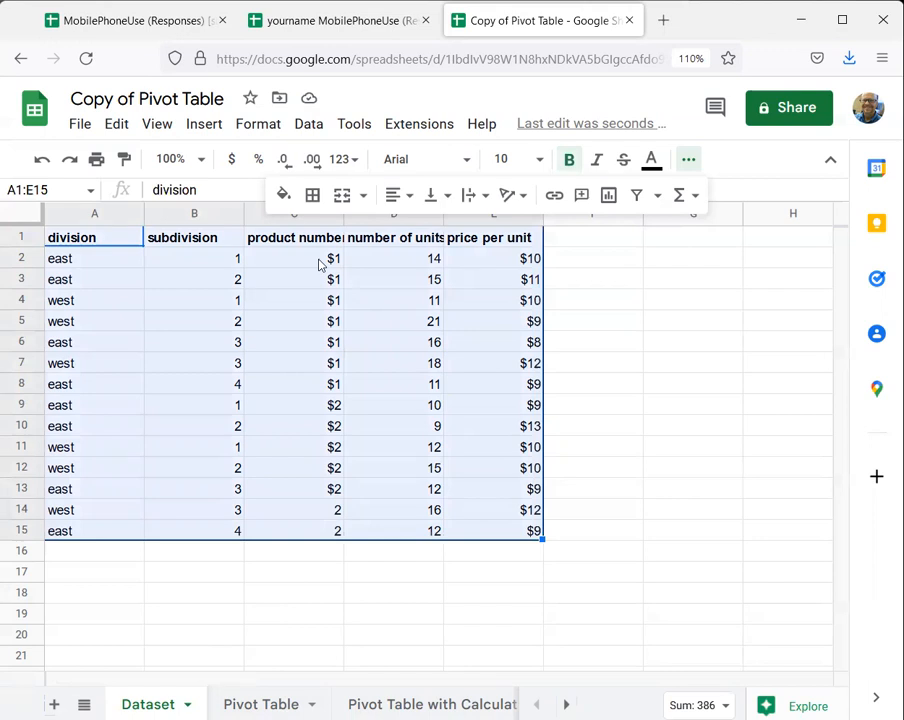
click(198, 133)
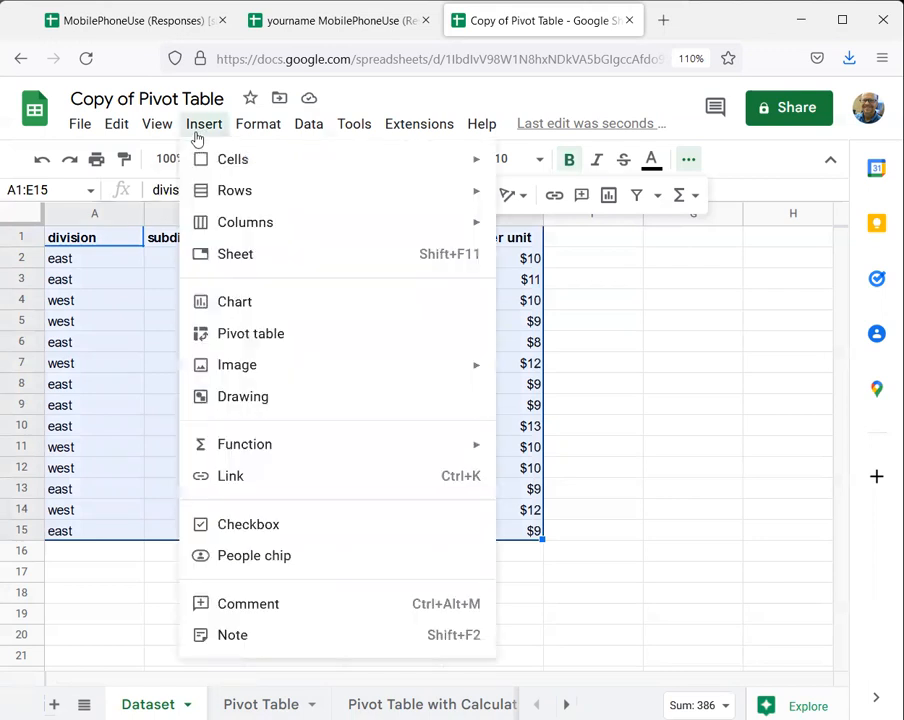
click(250, 333)
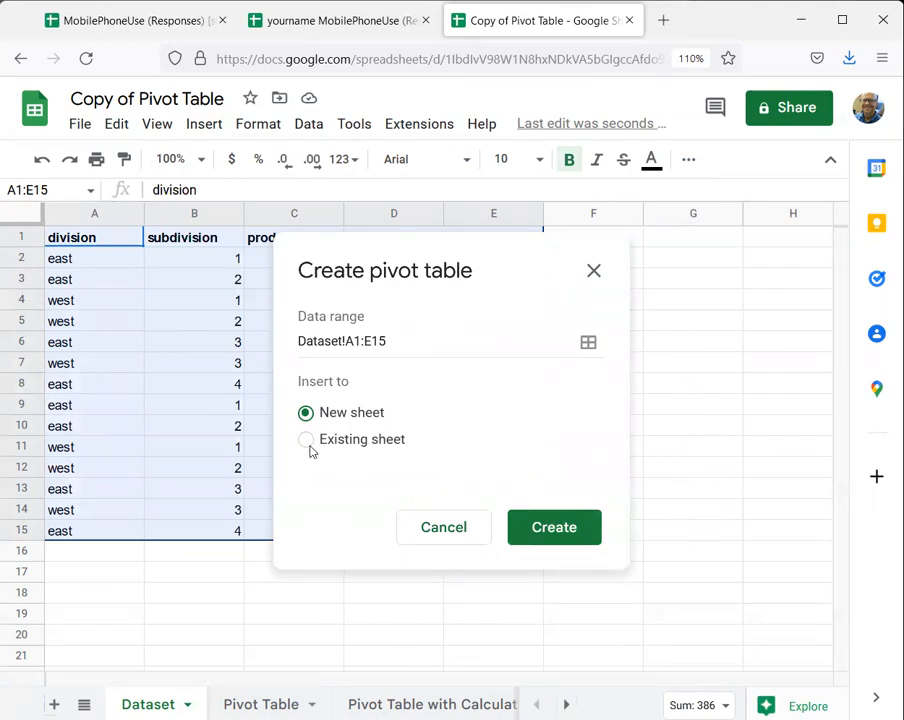
click(548, 530)
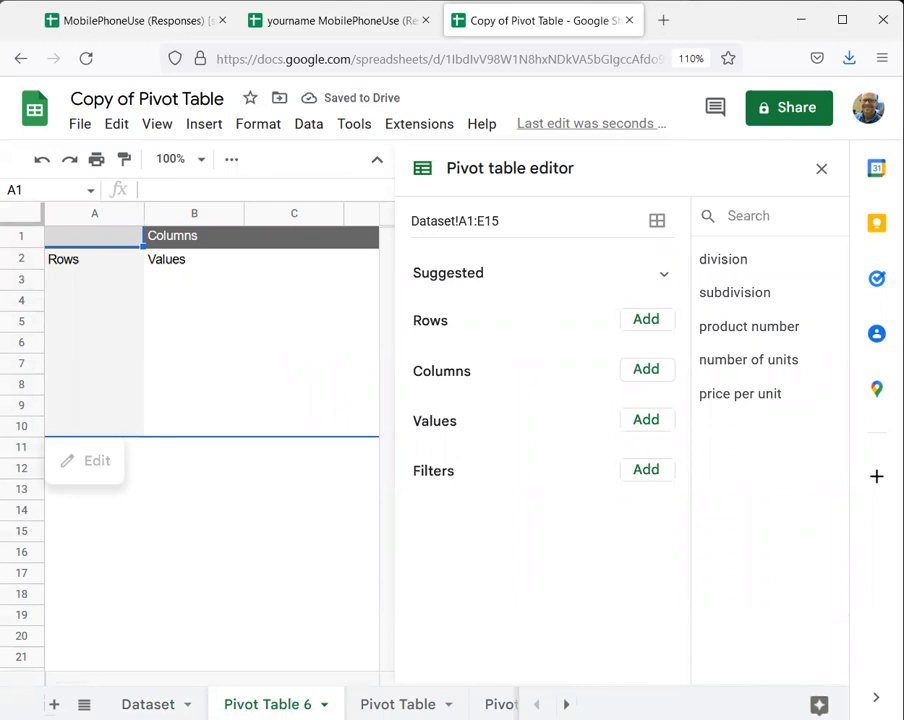
- Rename the new pivot table sheet to the owner's surname followed by "Pivot Table"
click(324, 705)
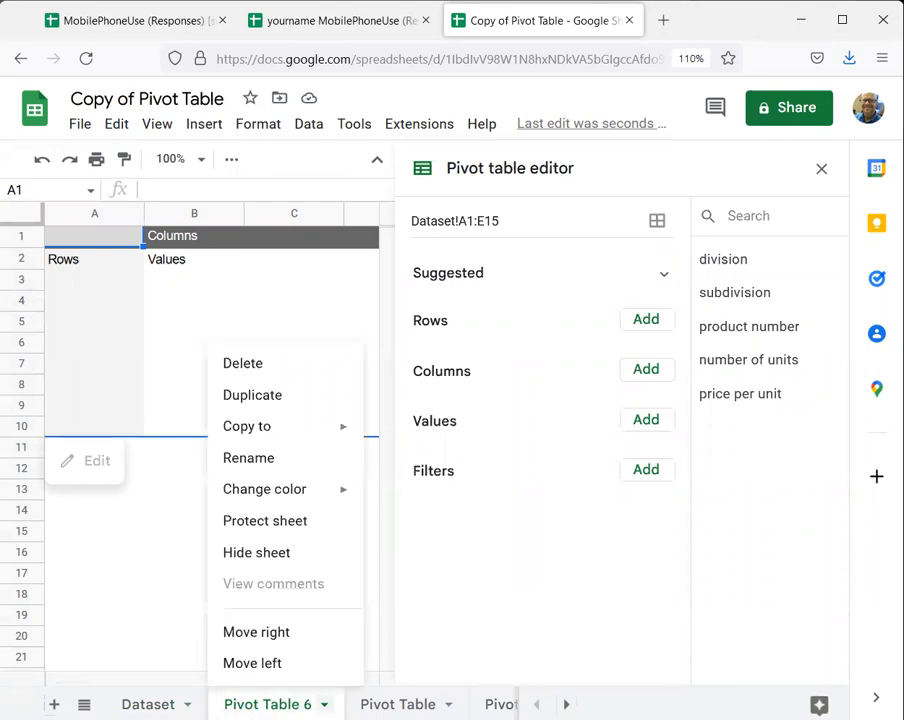
click(283, 460)
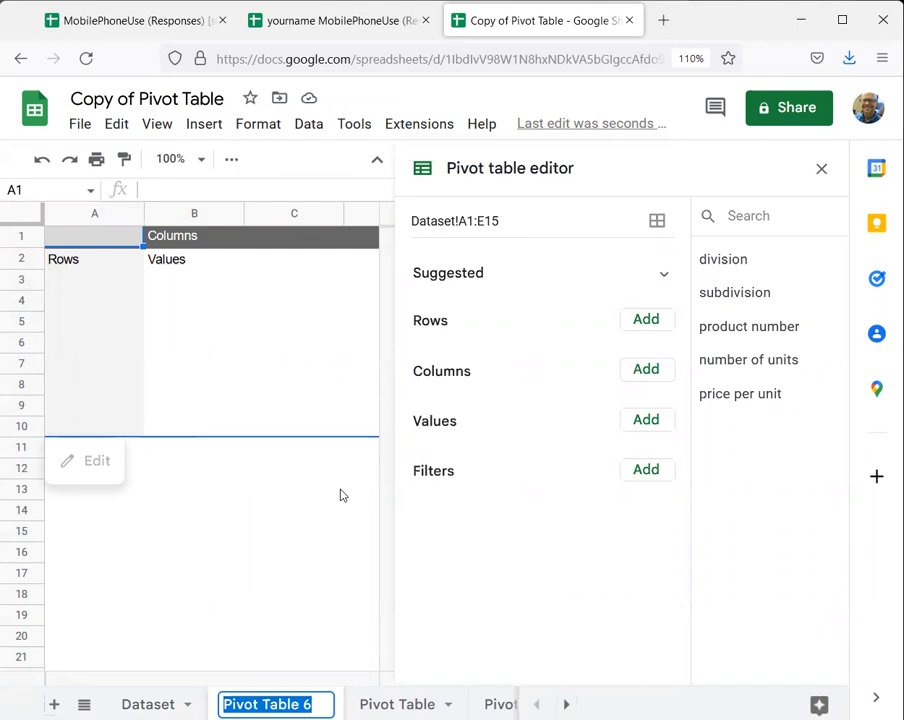
text(cammack Pivit Table)
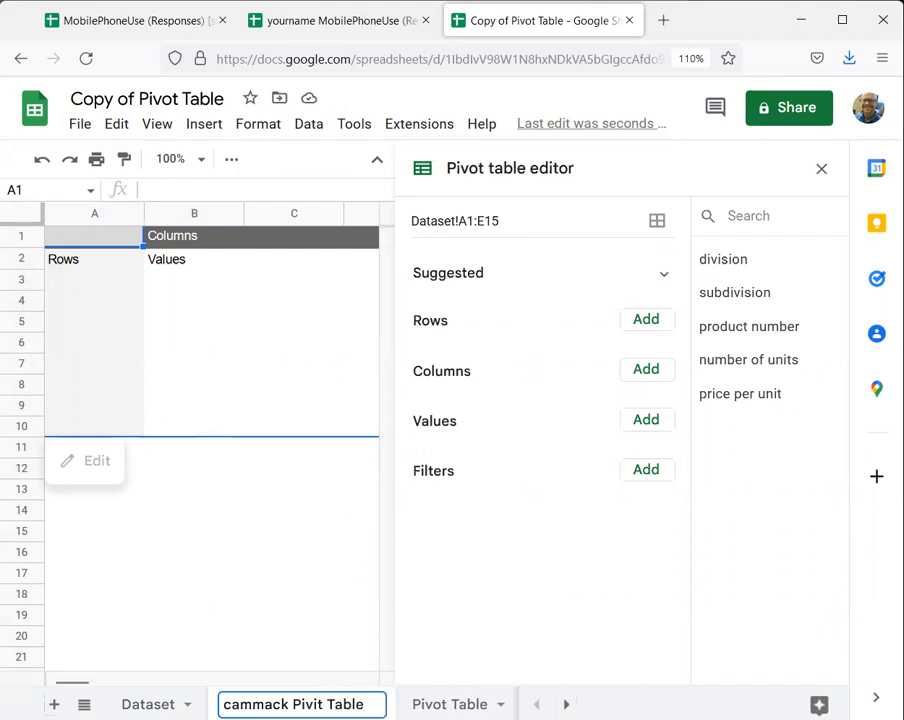
key(BackSpace)
text(o)
key(Return)
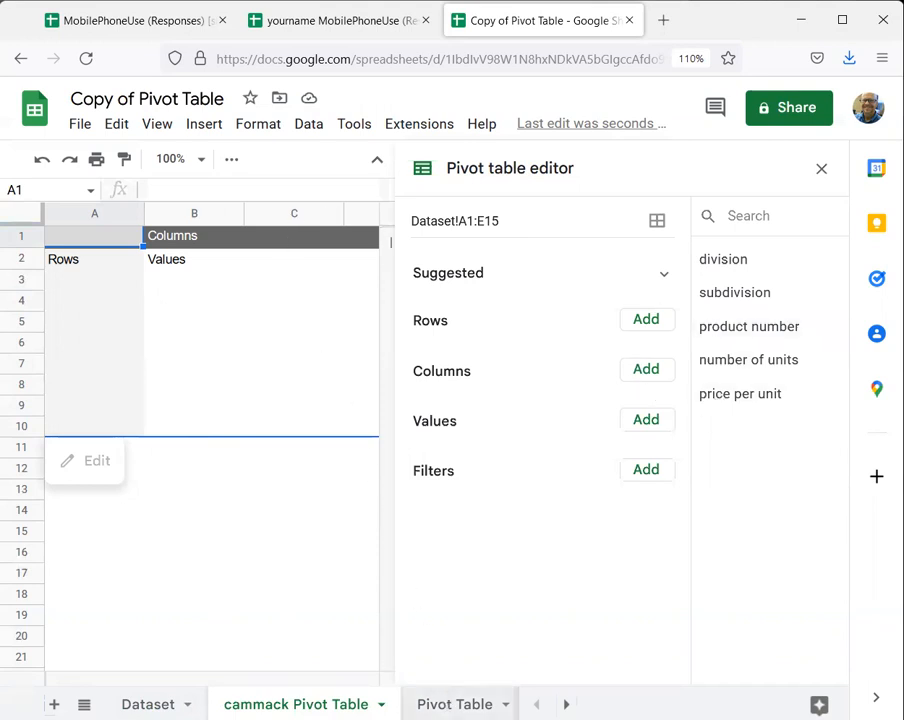
- Check the reference layout on the Pivot Table sheet and add division and subdivision as rows in the newly created pivot table
click(454, 704)
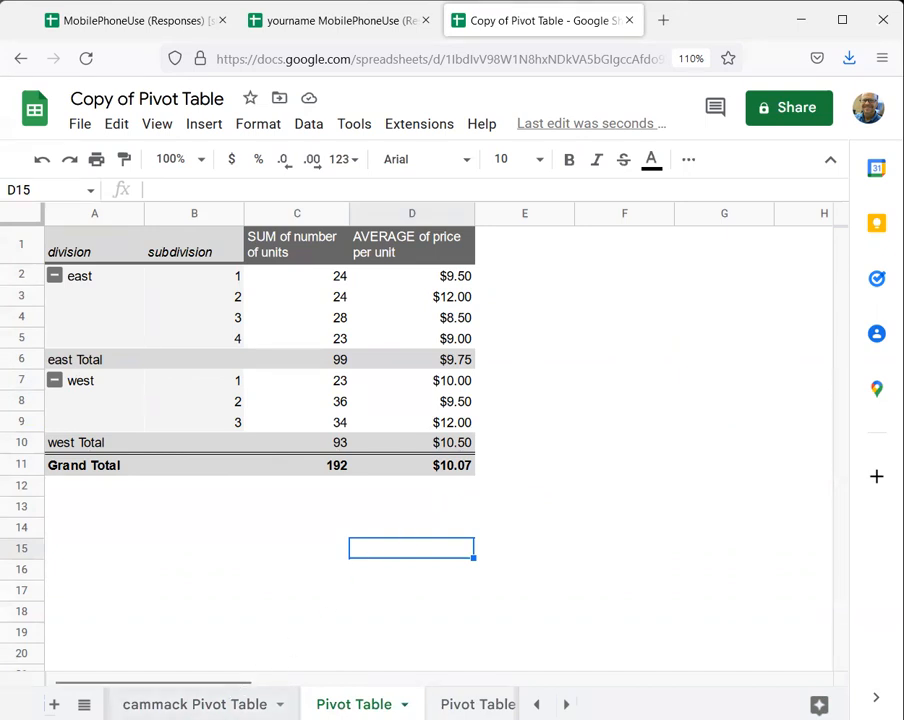
click(195, 704)
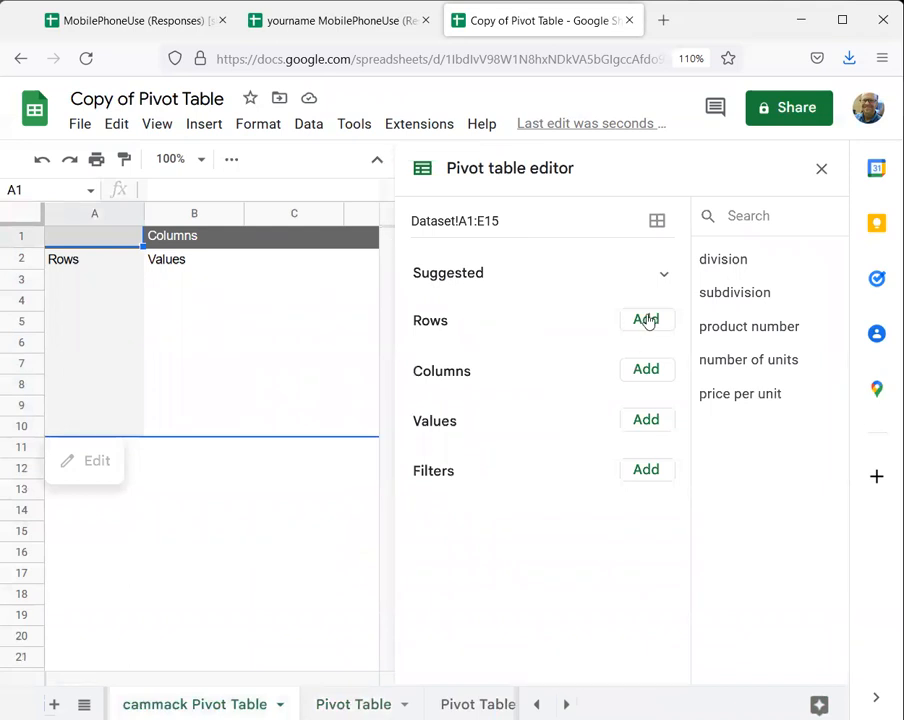
click(646, 320)
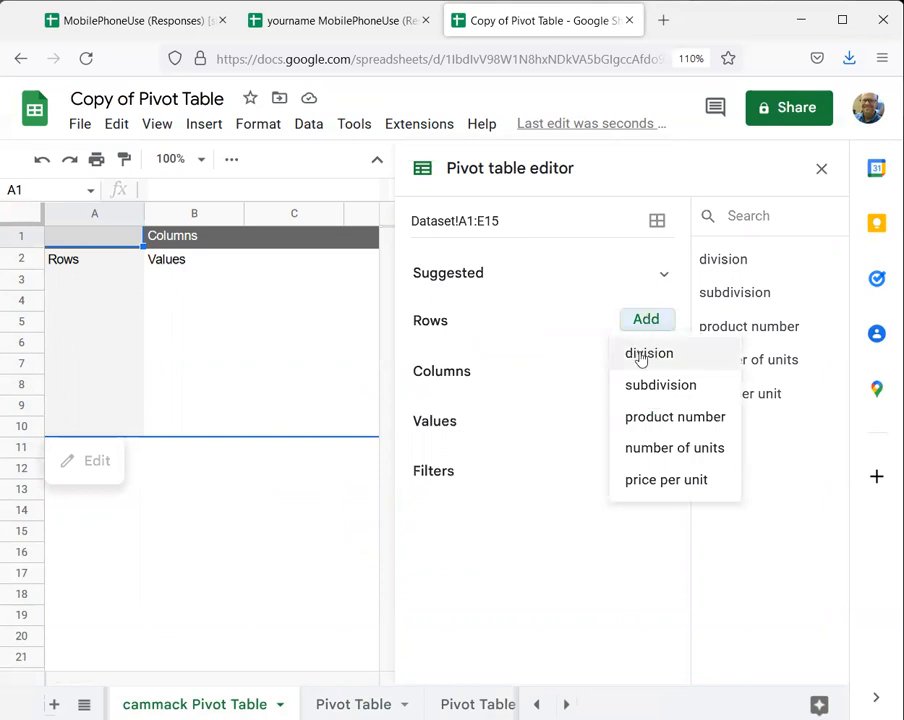
click(636, 354)
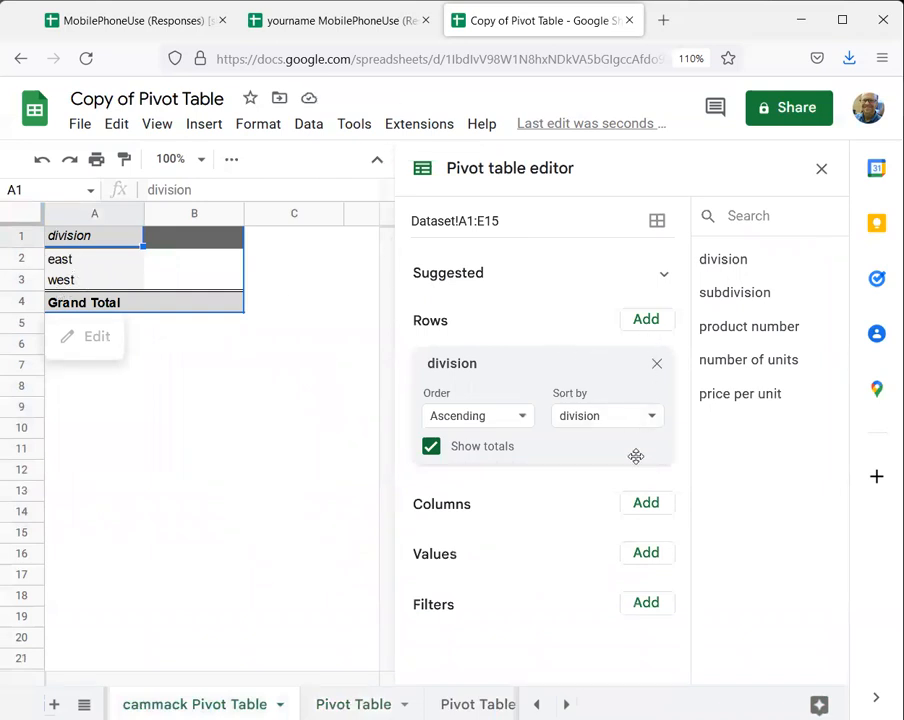
click(644, 321)
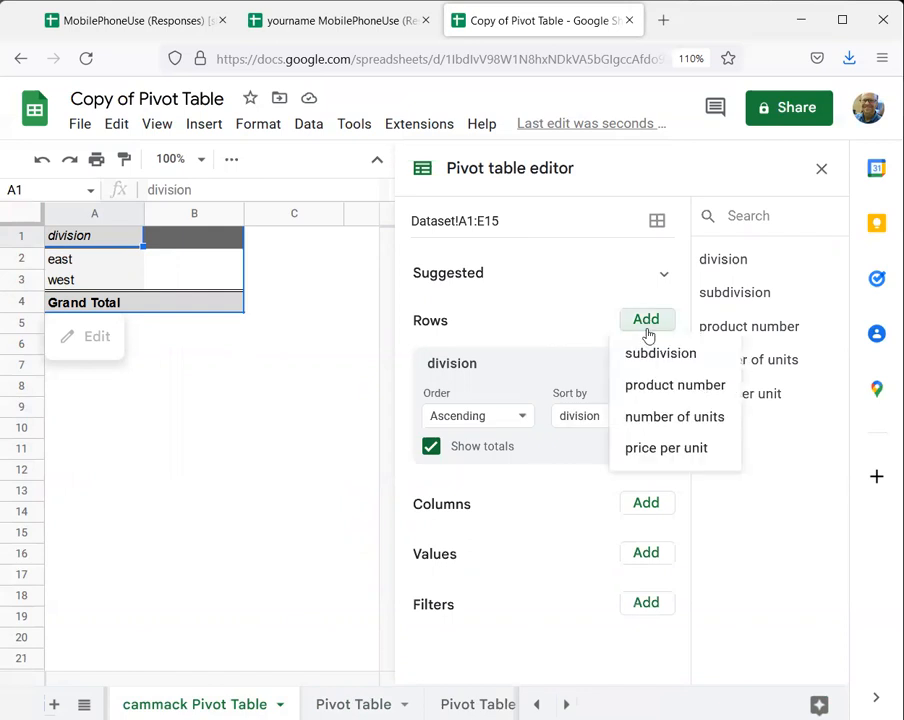
click(660, 354)
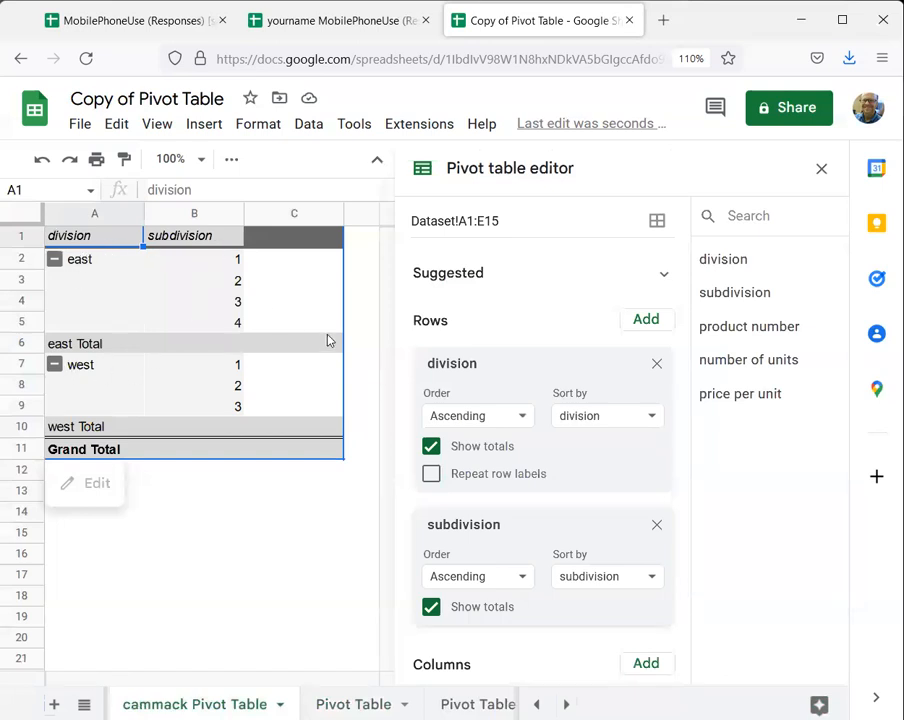
- Add number of units and price per unit as values in the pivot table and close its editor
scroll(520, 522, down, 1)
scroll(520, 522, down, 3)
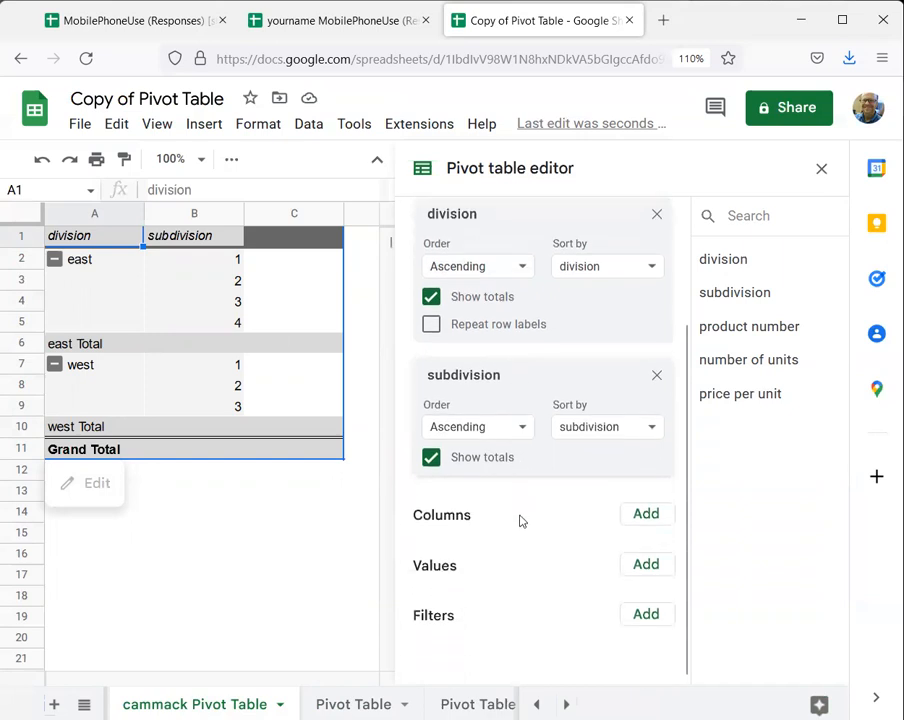
click(647, 565)
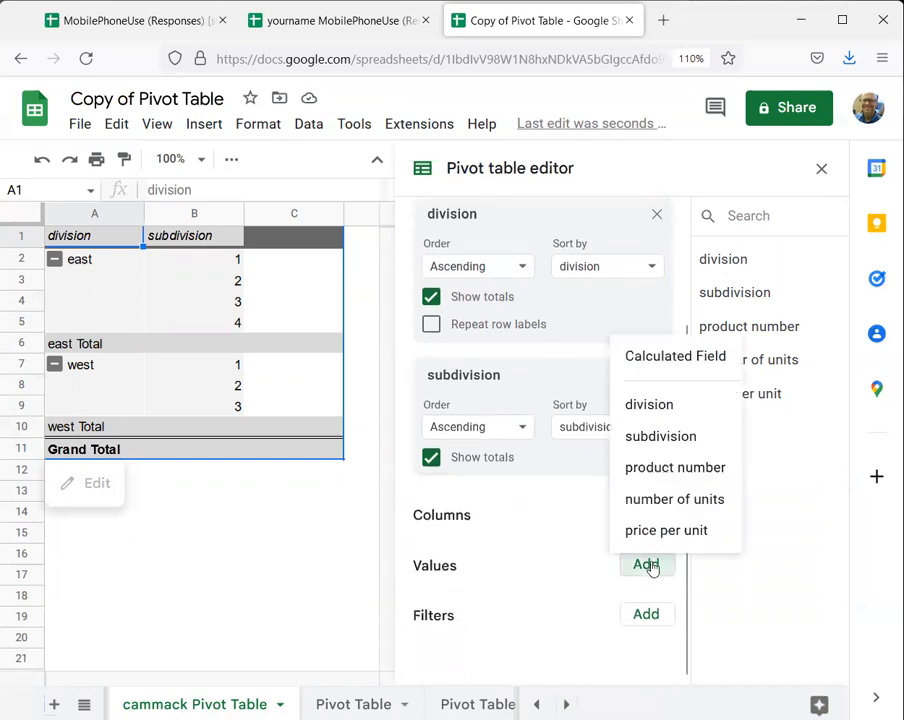
click(666, 500)
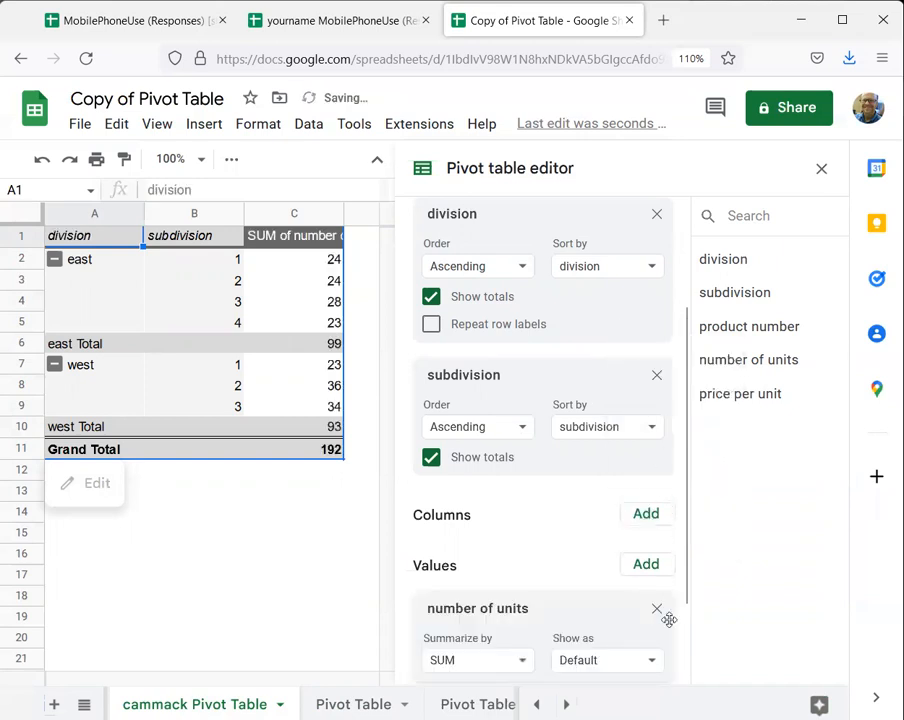
click(647, 566)
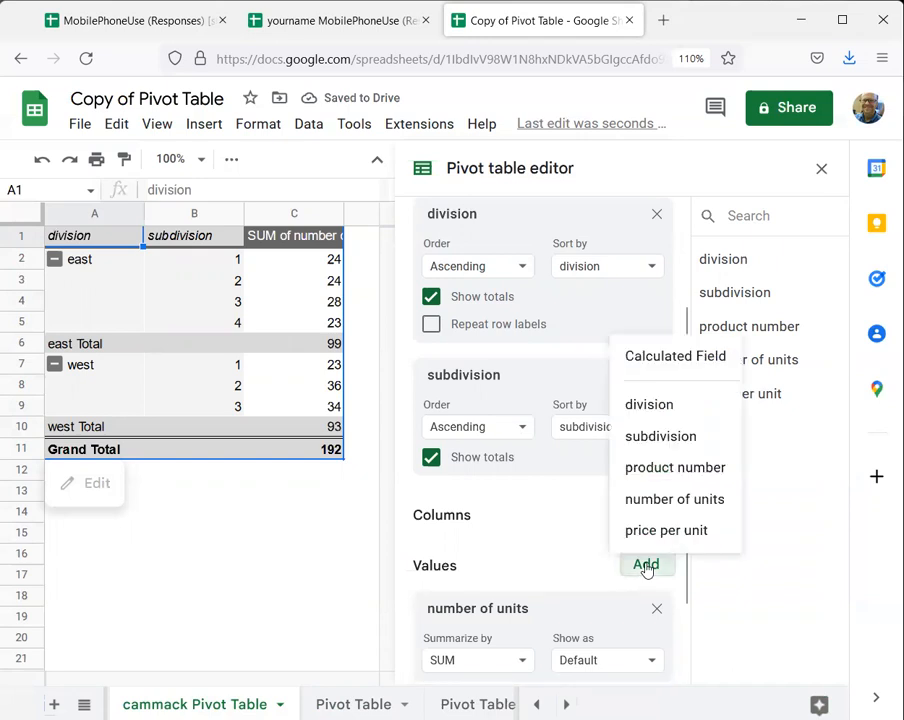
click(660, 530)
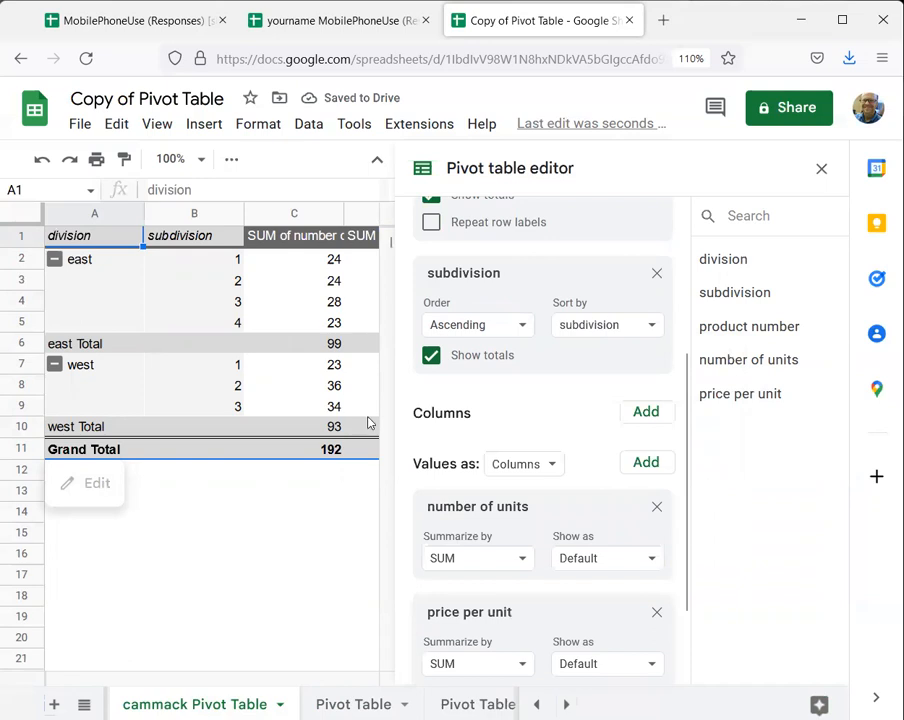
click(821, 170)
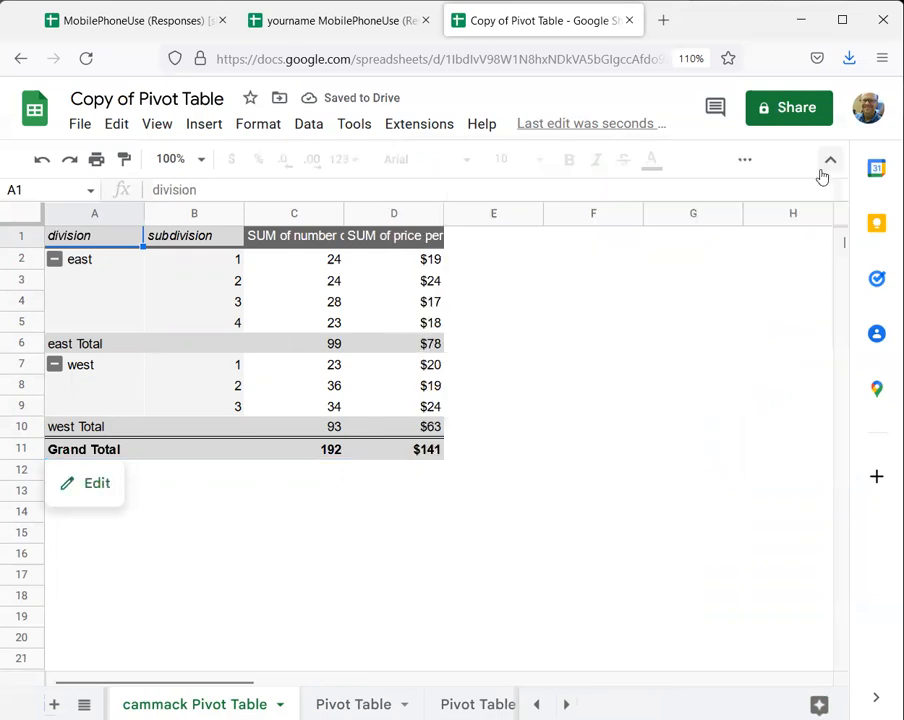
click(96, 485)
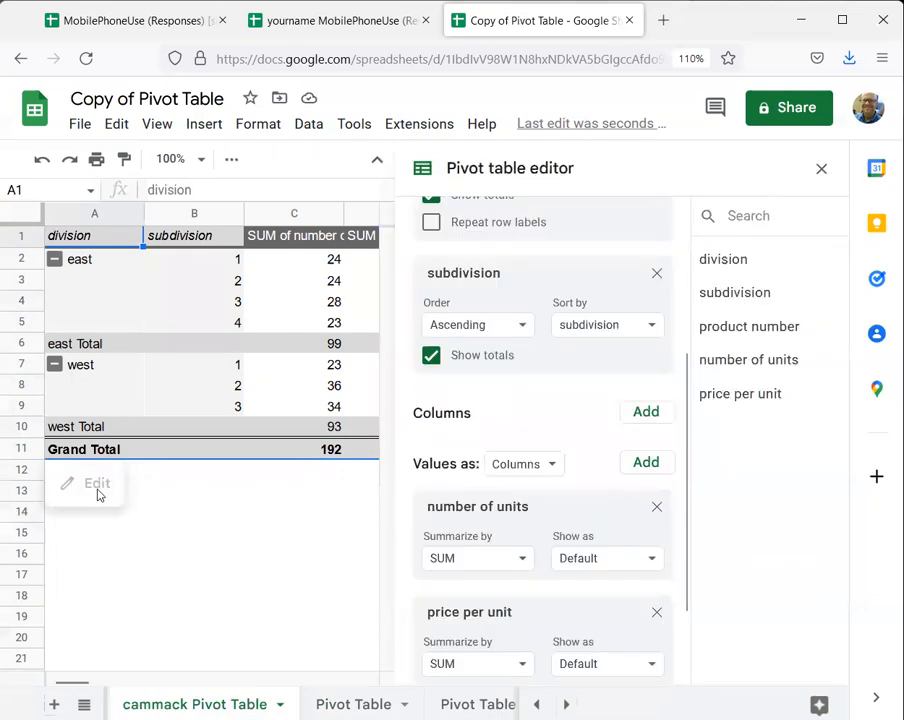
click(820, 172)
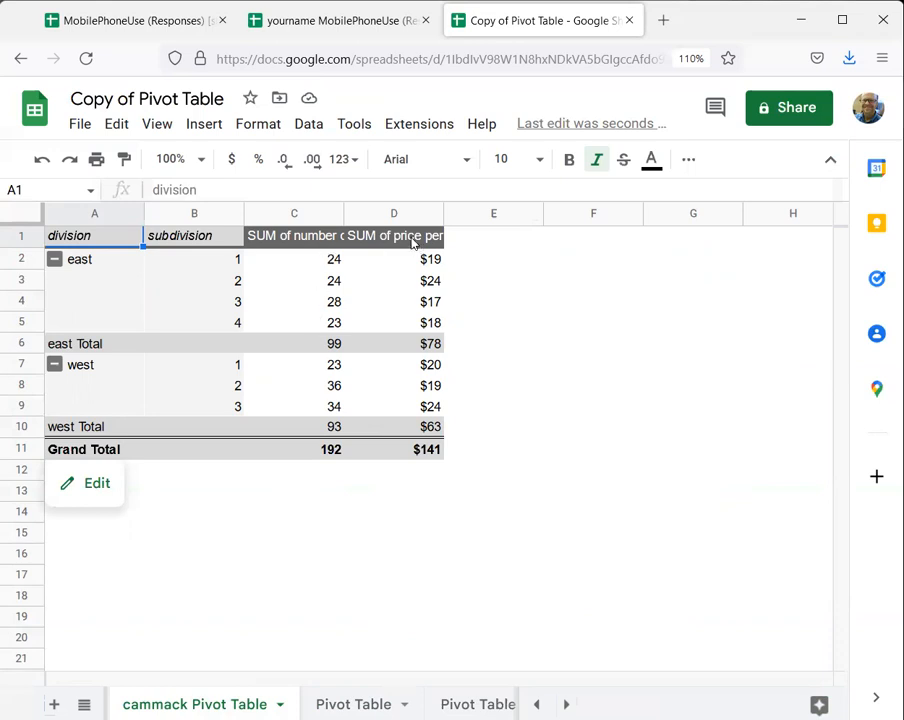
- Wrap the text in the two value column headers, cells C1:D1
drag(412, 241, 316, 238)
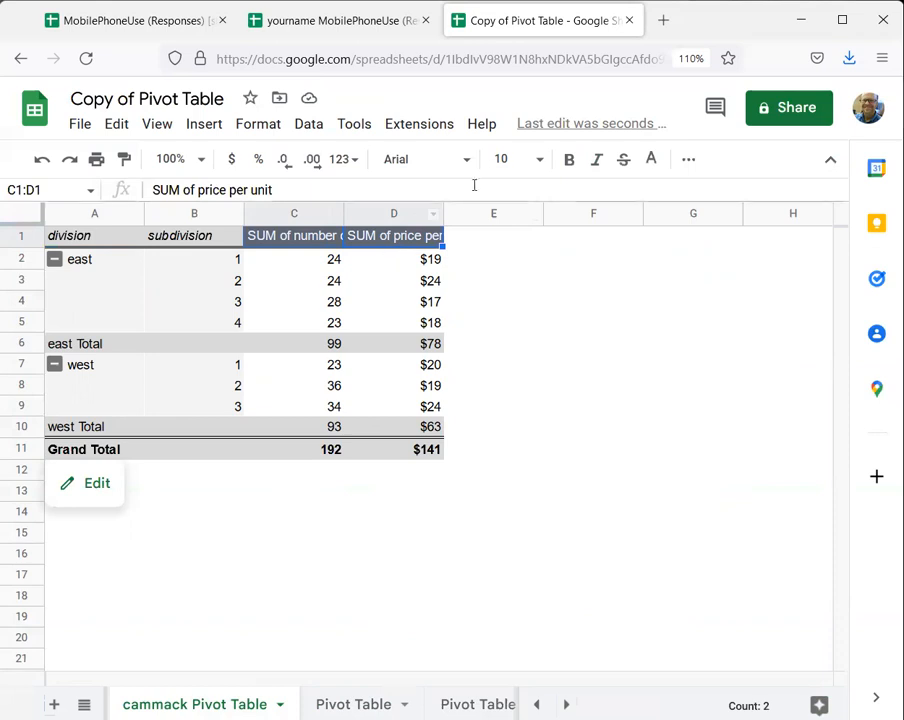
click(688, 159)
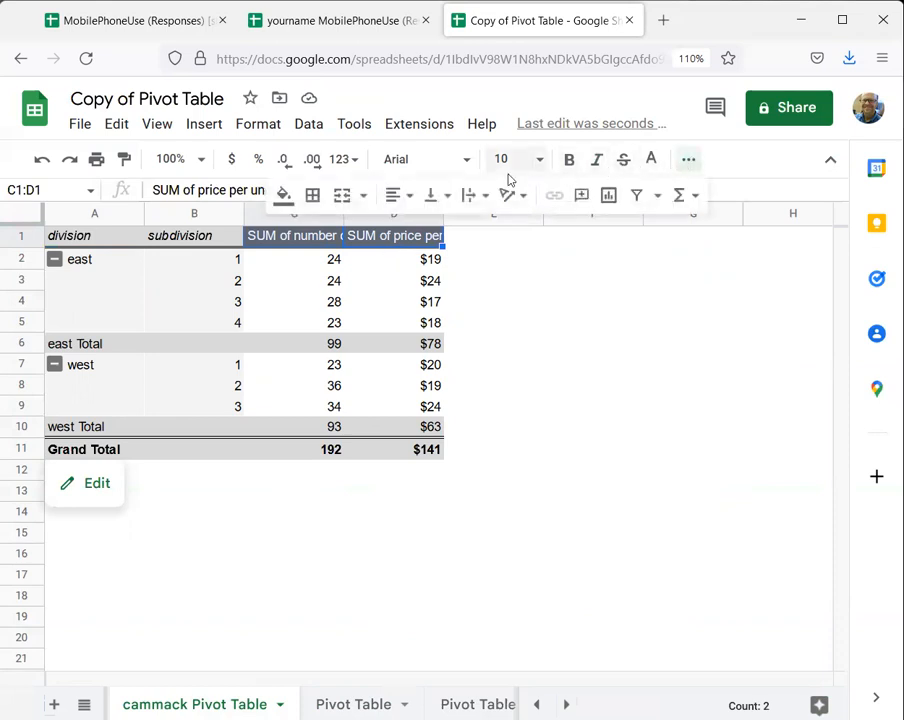
click(480, 195)
click(496, 229)
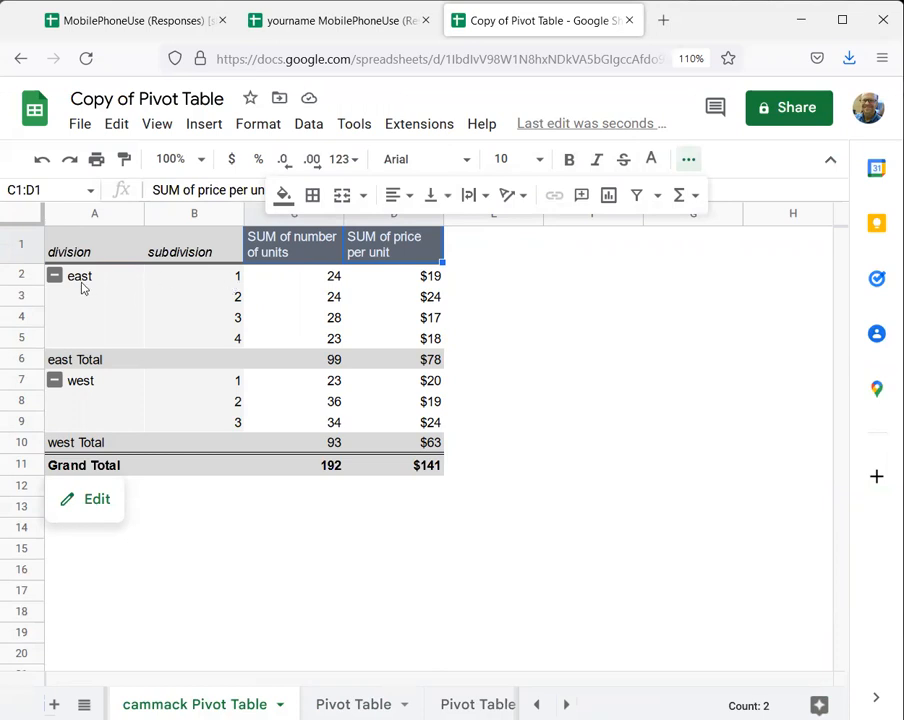
click(418, 279)
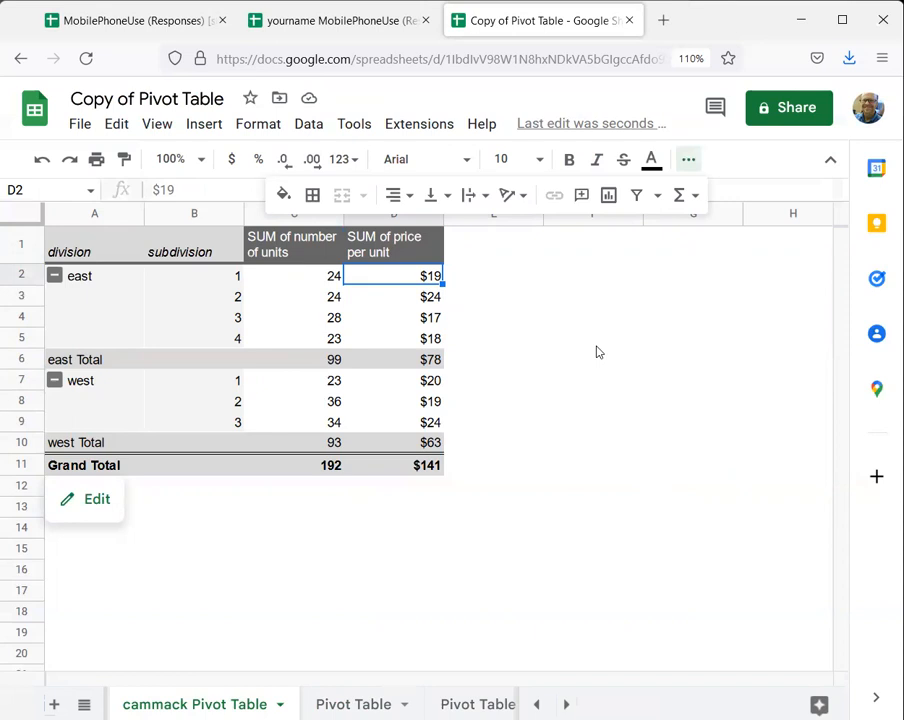
- Reopen the pivot table for editing, try summarizing number of units by AVERAGE, and restore it to SUM
click(88, 499)
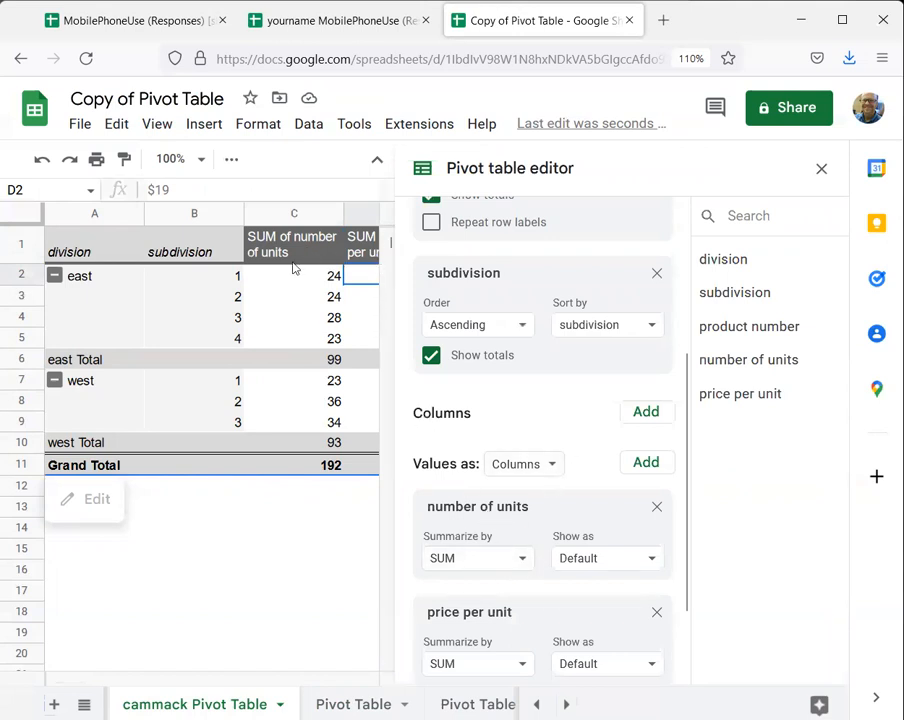
click(496, 562)
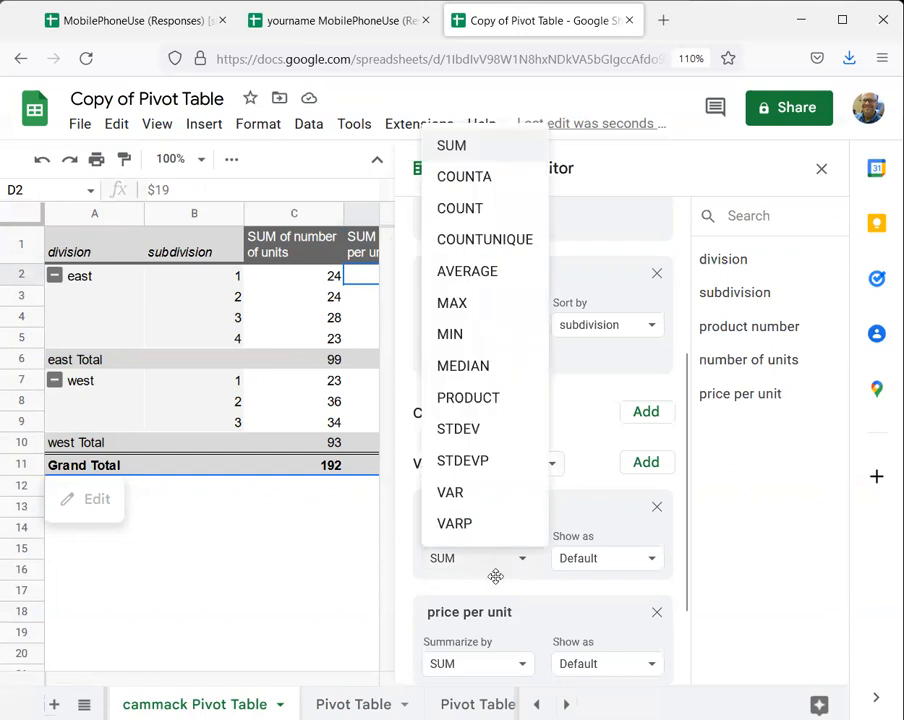
click(448, 283)
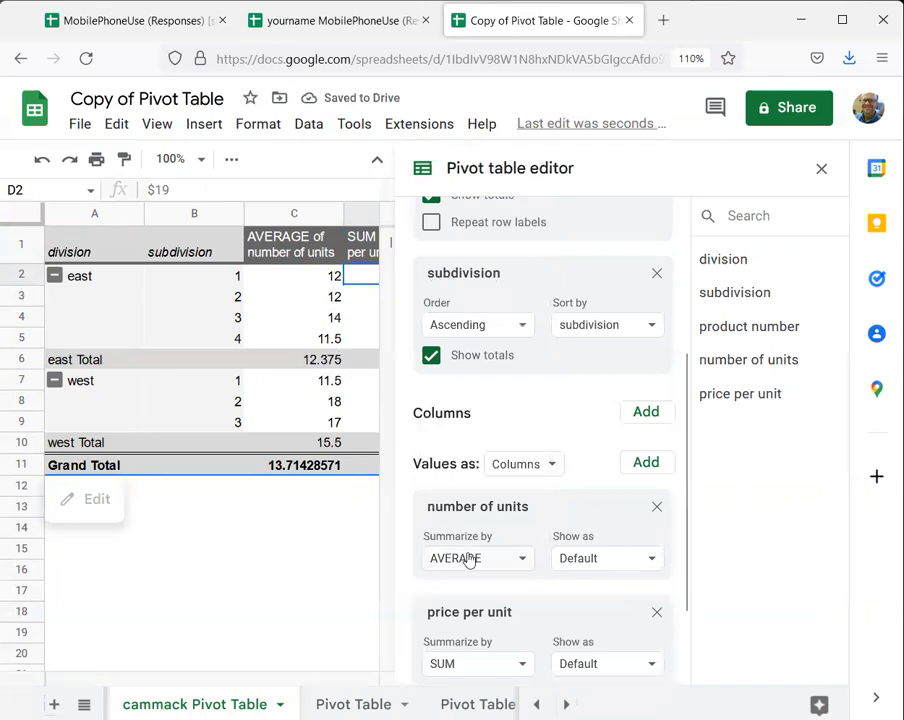
click(526, 560)
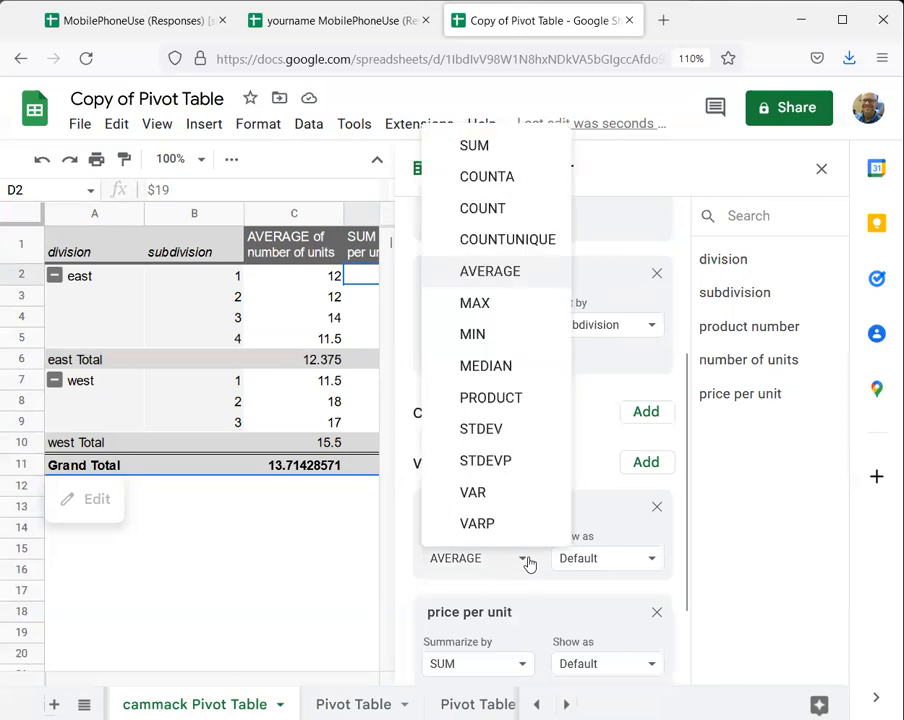
click(494, 152)
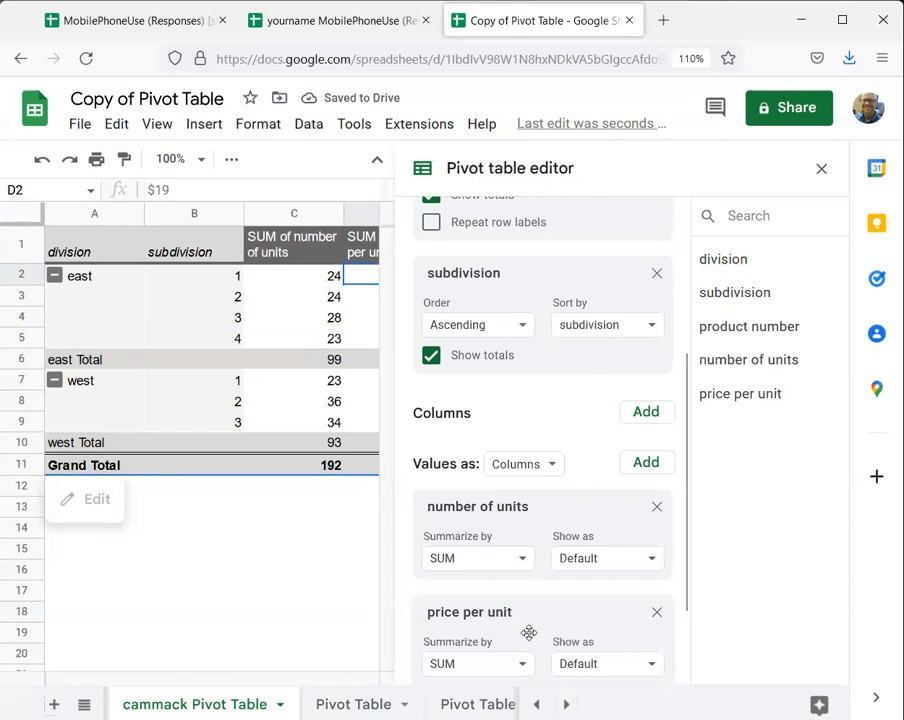
- Summarize the price per unit values by AVERAGE and close the pivot table editor
scroll(529, 632, down, 2)
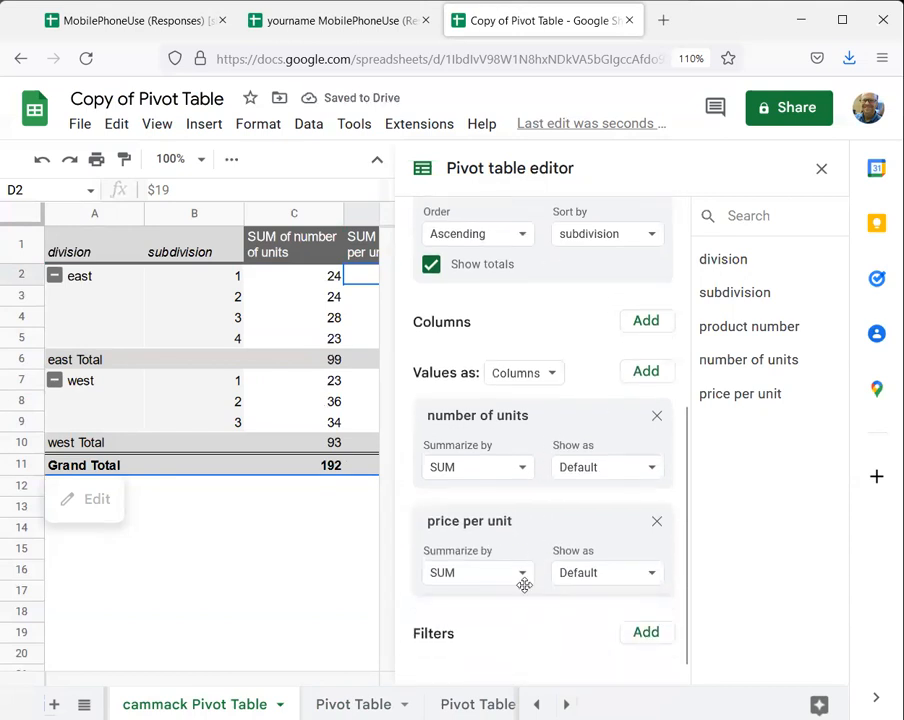
click(521, 582)
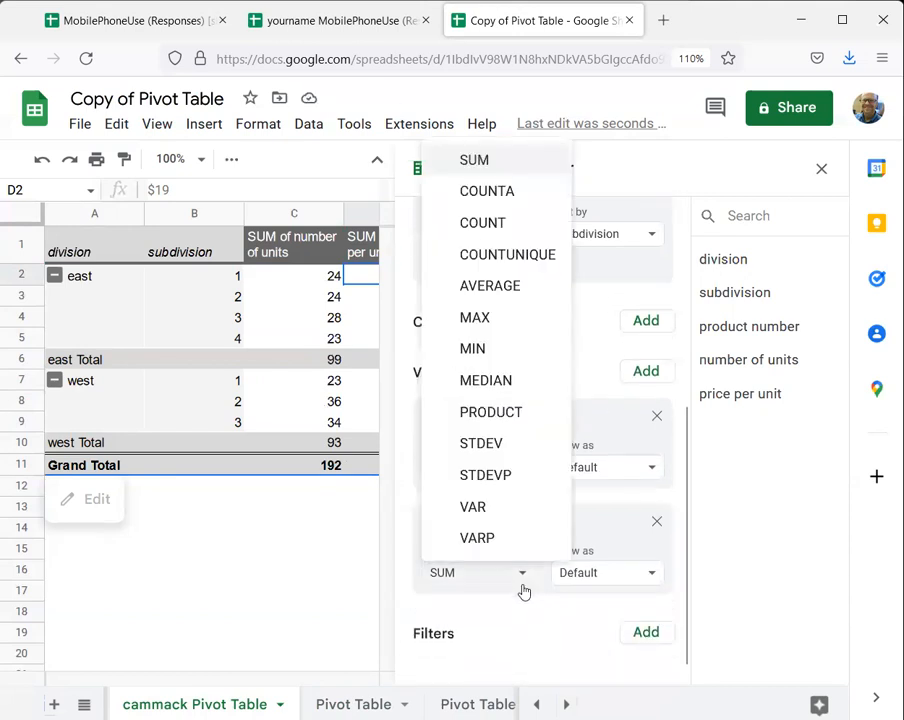
click(490, 286)
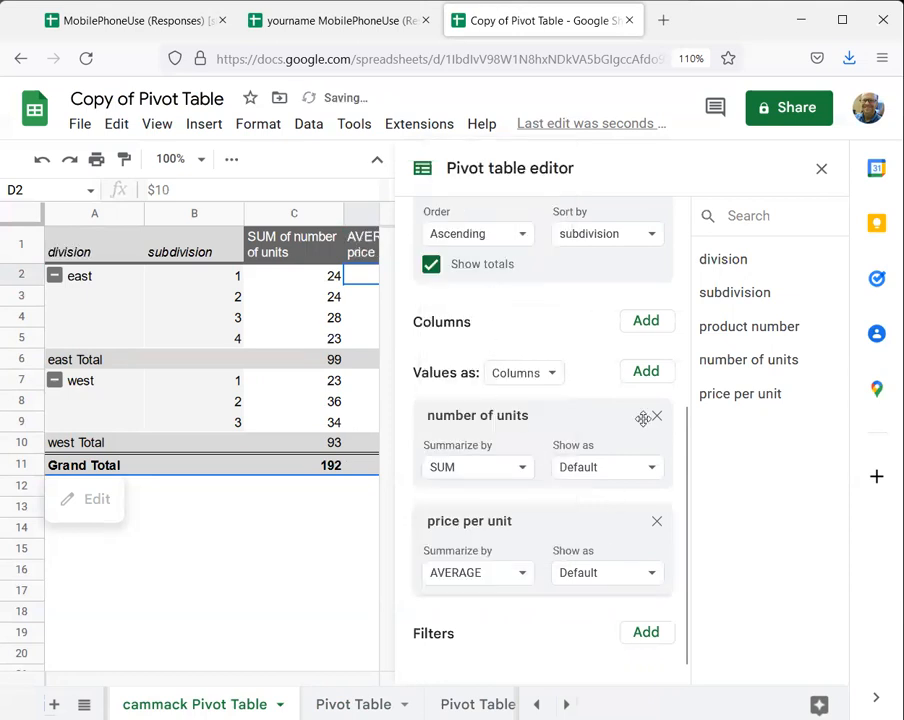
click(819, 169)
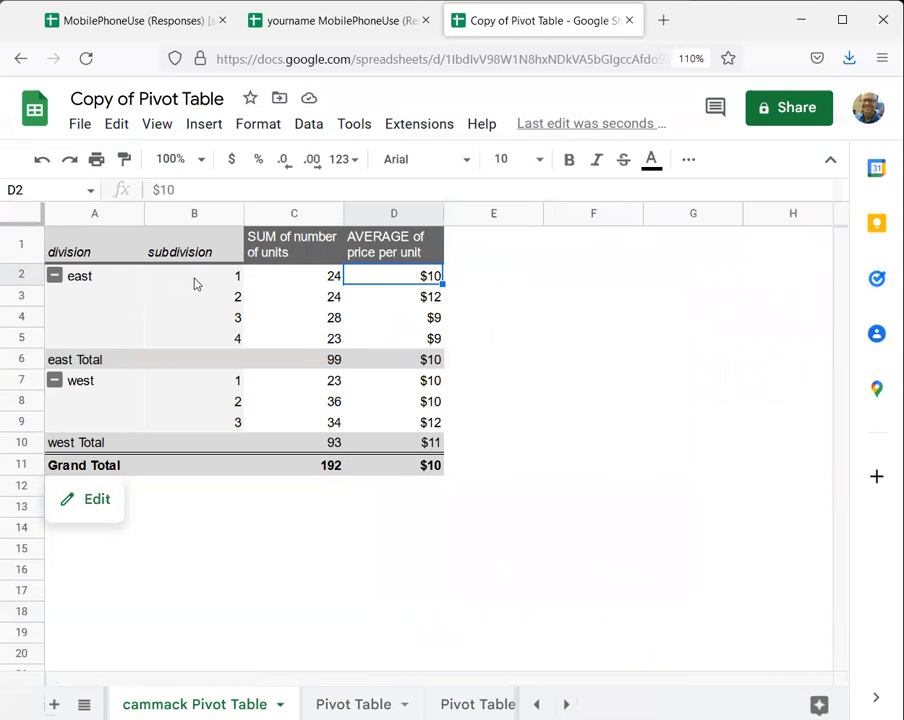
click(310, 279)
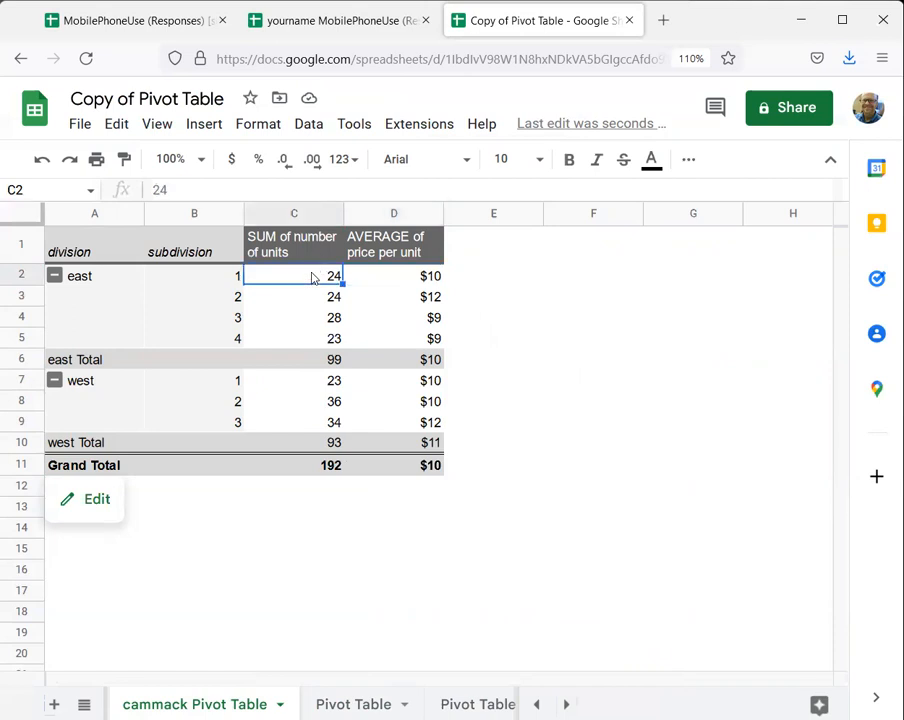